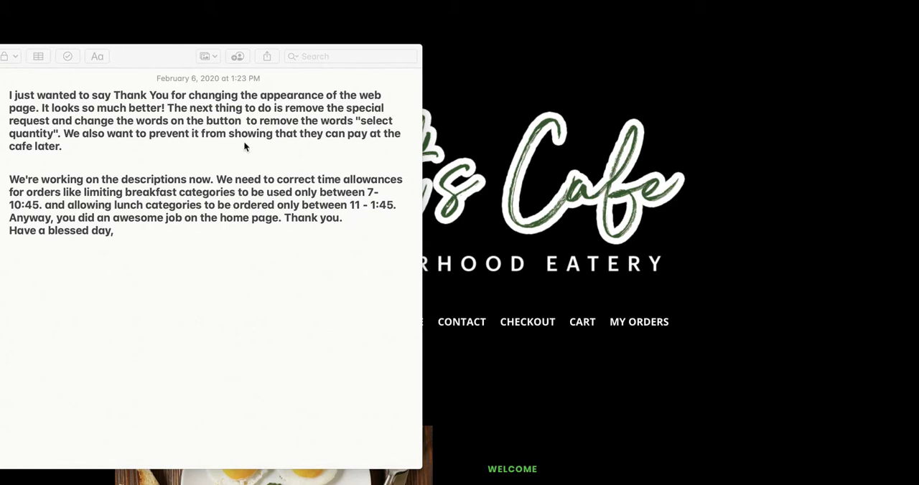
- Switch from the cafe website to the WordPress dashboard, open the Clover Orders settings and recheck the client's requests in Notes
{"action": "left_click", "coordinate": [693, 149]}
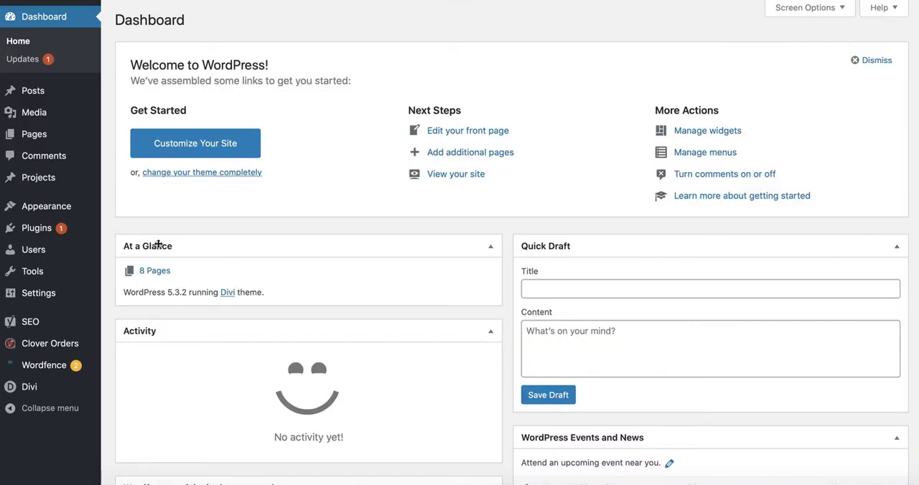
{"action": "mouse_move", "coordinate": [78, 317]}
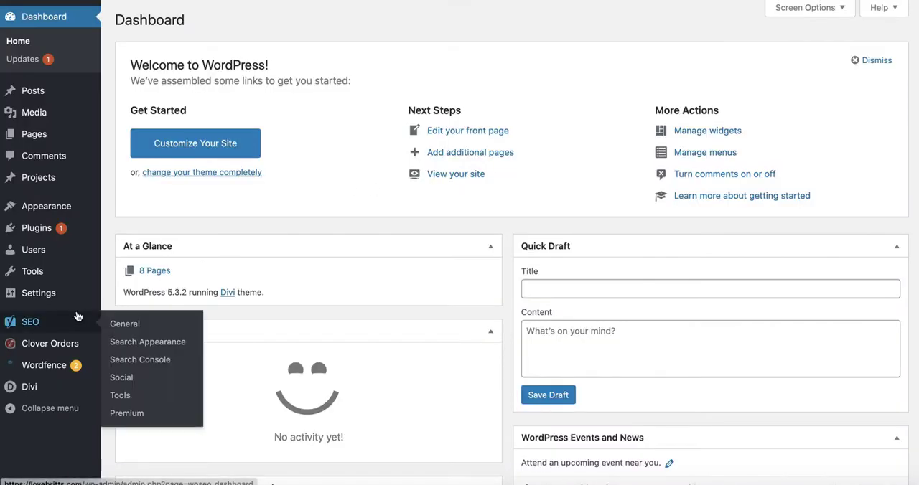
{"action": "mouse_move", "coordinate": [45, 351]}
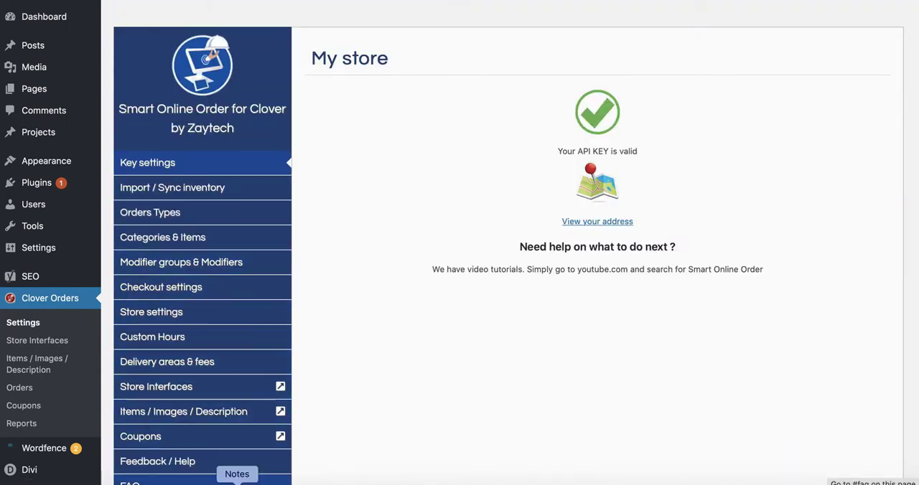
{"action": "left_click", "coordinate": [237, 482]}
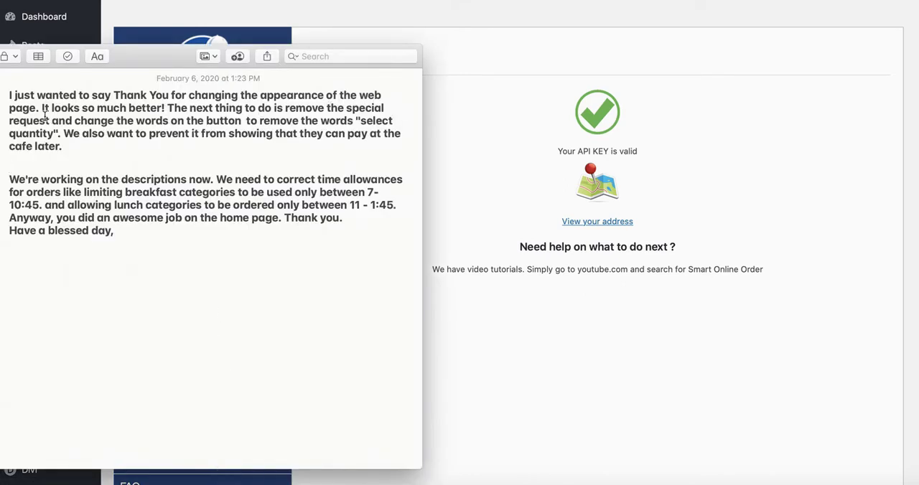
{"action": "left_click", "coordinate": [471, 242]}
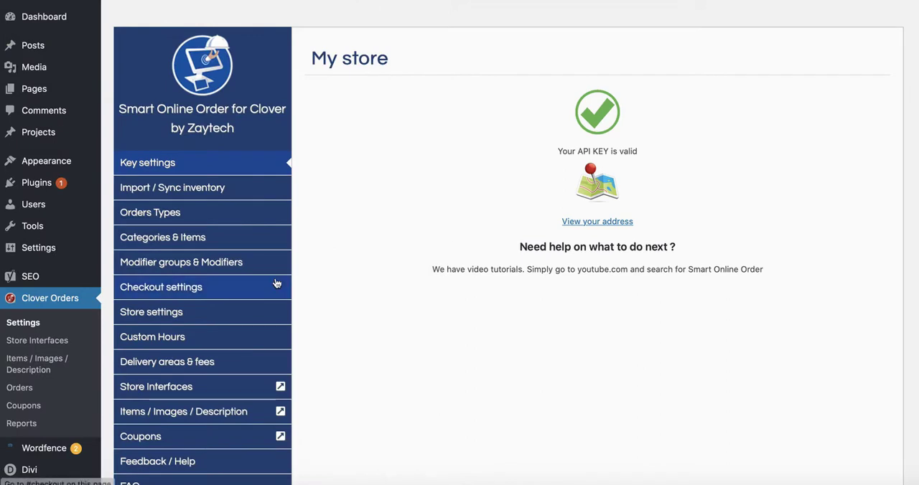
- In the Clover Orders checkout settings, disable special instructions on the checkout page
{"action": "left_click", "coordinate": [185, 290]}
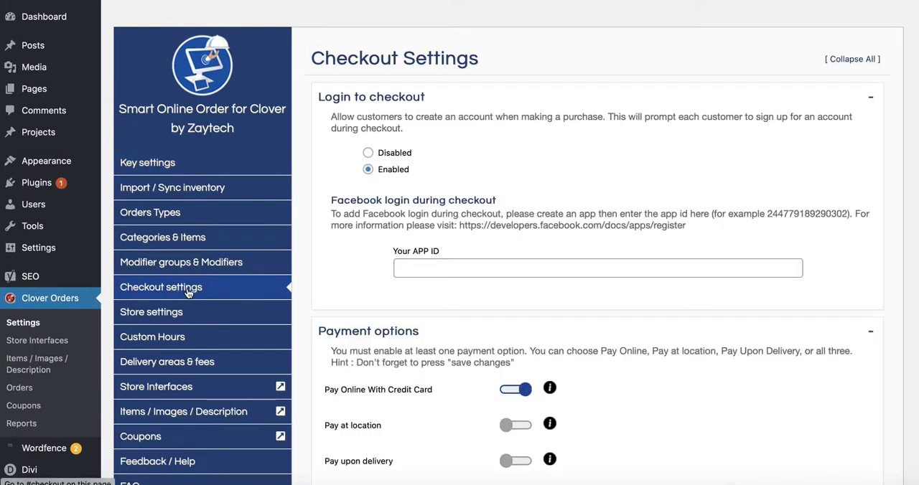
{"action": "scroll", "coordinate": [320, 341], "scroll_direction": "down", "scroll_amount": 3}
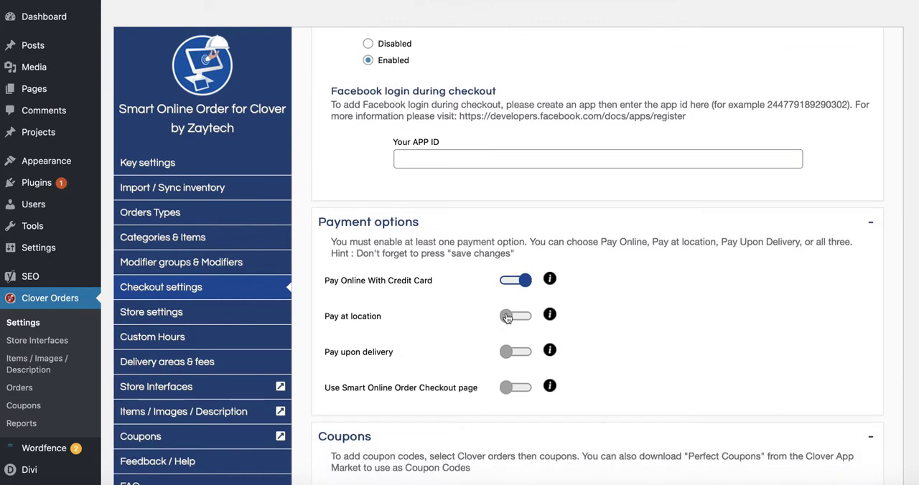
{"action": "scroll", "coordinate": [378, 352], "scroll_direction": "down", "scroll_amount": 2}
{"action": "scroll", "coordinate": [379, 355], "scroll_direction": "down", "scroll_amount": 8}
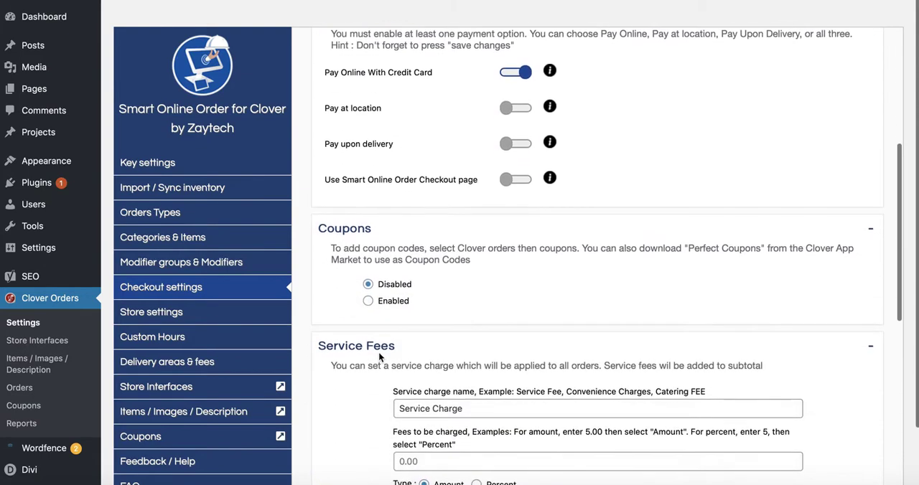
{"action": "scroll", "coordinate": [379, 352], "scroll_direction": "down", "scroll_amount": 7}
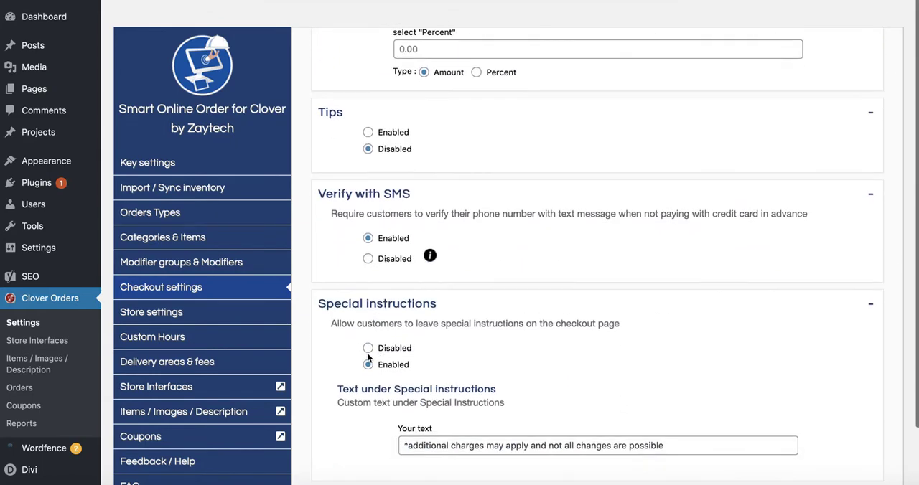
{"action": "scroll", "coordinate": [367, 337], "scroll_direction": "down", "scroll_amount": 2}
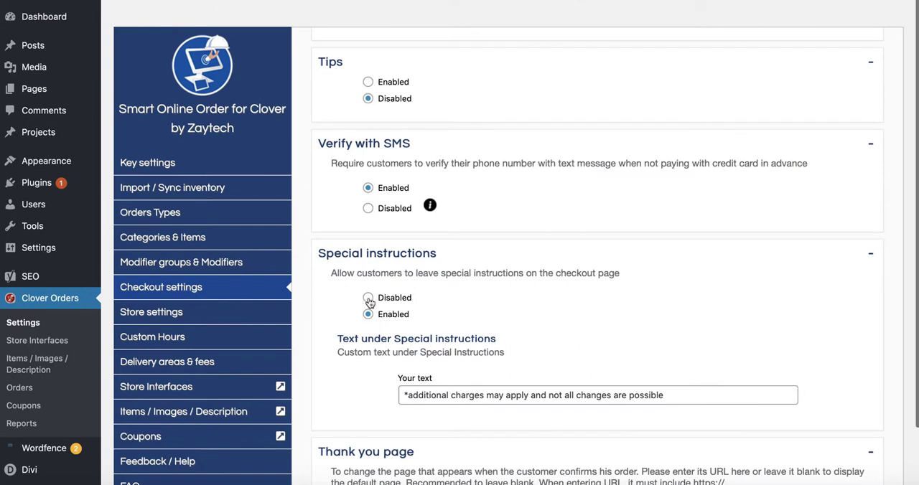
{"action": "left_click", "coordinate": [368, 299]}
{"action": "scroll", "coordinate": [370, 326], "scroll_direction": "down", "scroll_amount": 1}
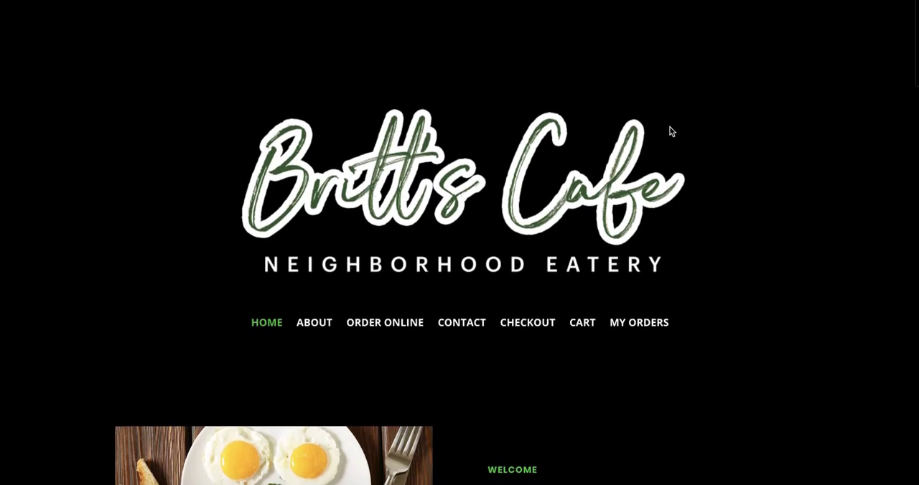
- Examine the live site's Online Order page, including the ordering notice, category list and wording of the item buttons
{"action": "scroll", "coordinate": [438, 294], "scroll_direction": "down", "scroll_amount": 1}
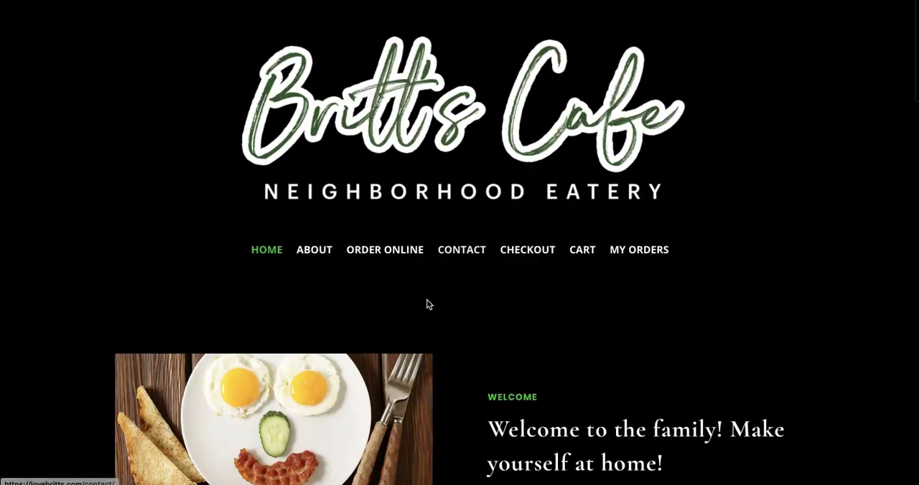
{"action": "scroll", "coordinate": [582, 186], "scroll_direction": "up", "scroll_amount": 1}
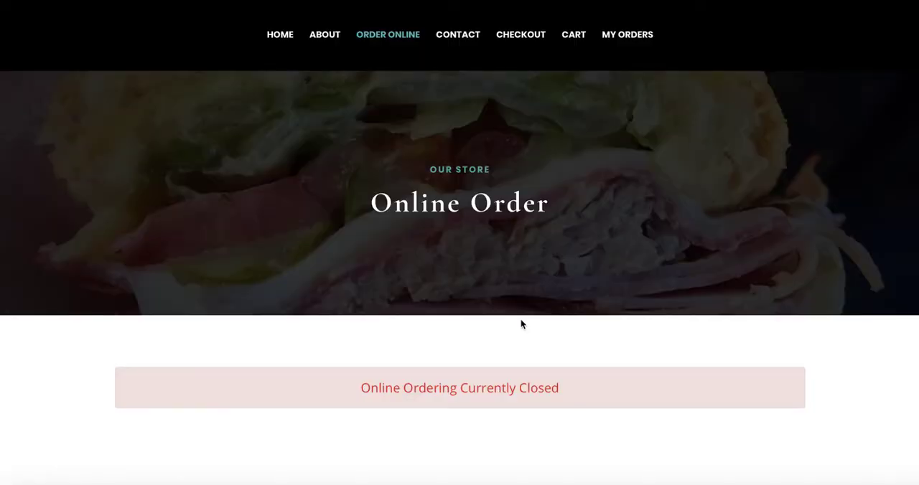
{"action": "scroll", "coordinate": [509, 369], "scroll_direction": "down", "scroll_amount": 3}
{"action": "scroll", "coordinate": [476, 375], "scroll_direction": "up", "scroll_amount": 1}
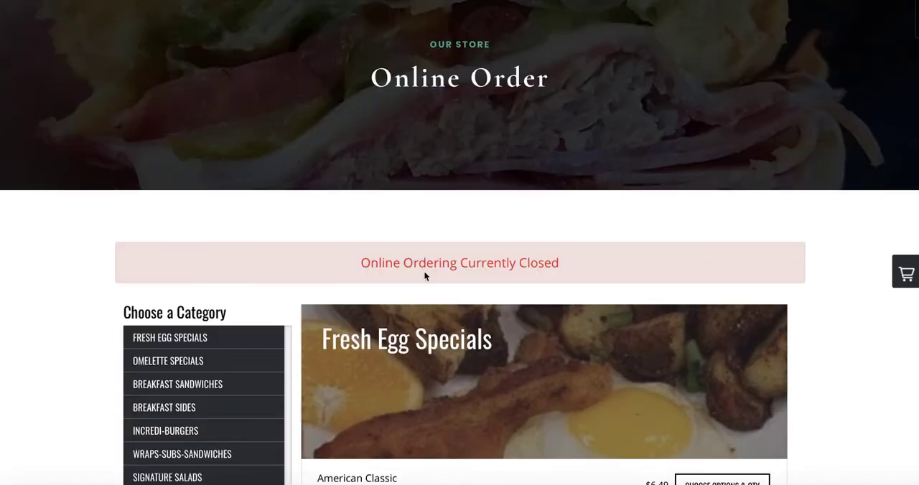
{"action": "scroll", "coordinate": [484, 323], "scroll_direction": "down", "scroll_amount": 5}
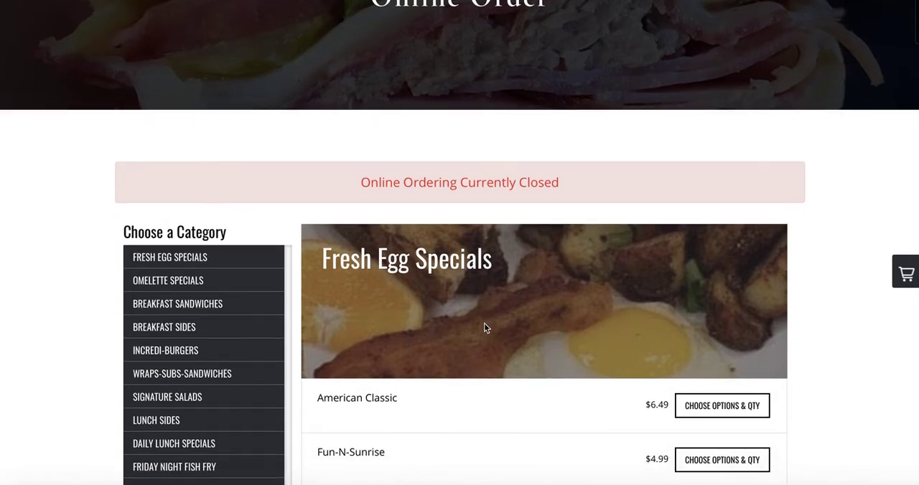
{"action": "scroll", "coordinate": [485, 328], "scroll_direction": "up", "scroll_amount": 6}
{"action": "scroll", "coordinate": [537, 324], "scroll_direction": "down", "scroll_amount": 4}
{"action": "scroll", "coordinate": [537, 325], "scroll_direction": "down", "scroll_amount": 3}
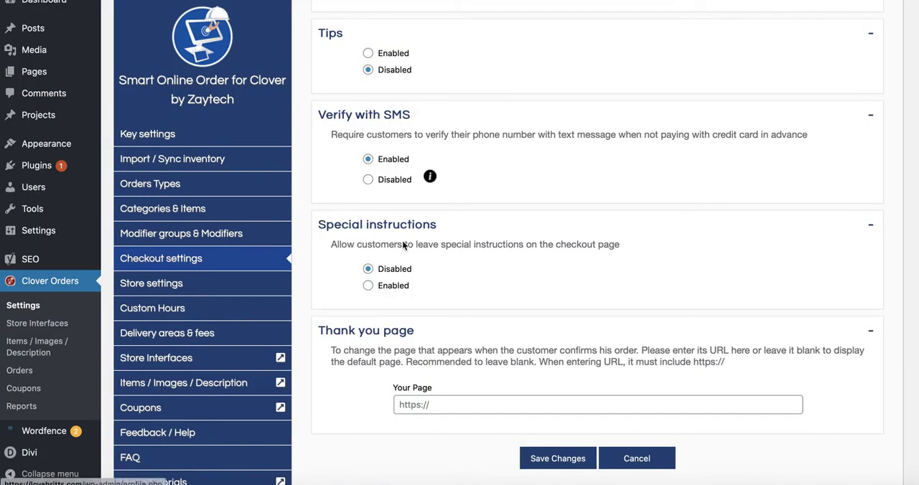
- Check the remaining change requests in Notes and open the customization options of Store Interface 4
{"action": "scroll", "coordinate": [392, 315], "scroll_direction": "down", "scroll_amount": 1}
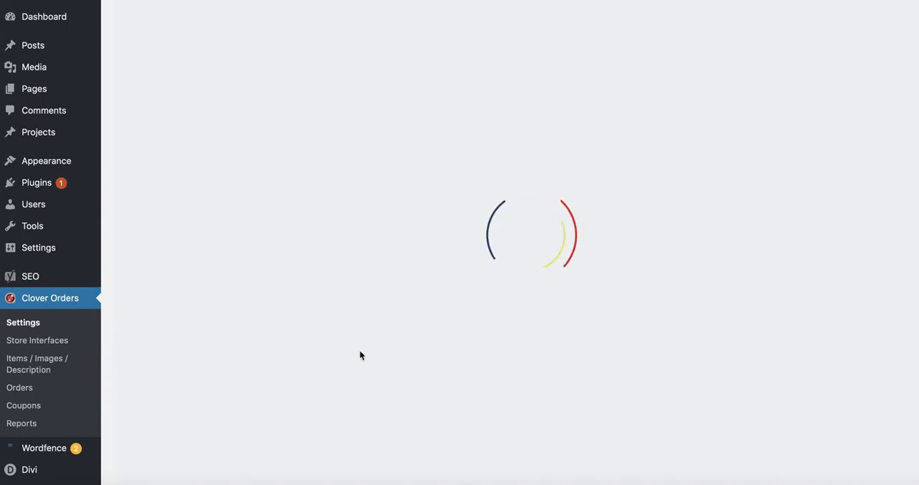
{"action": "left_click", "coordinate": [239, 475]}
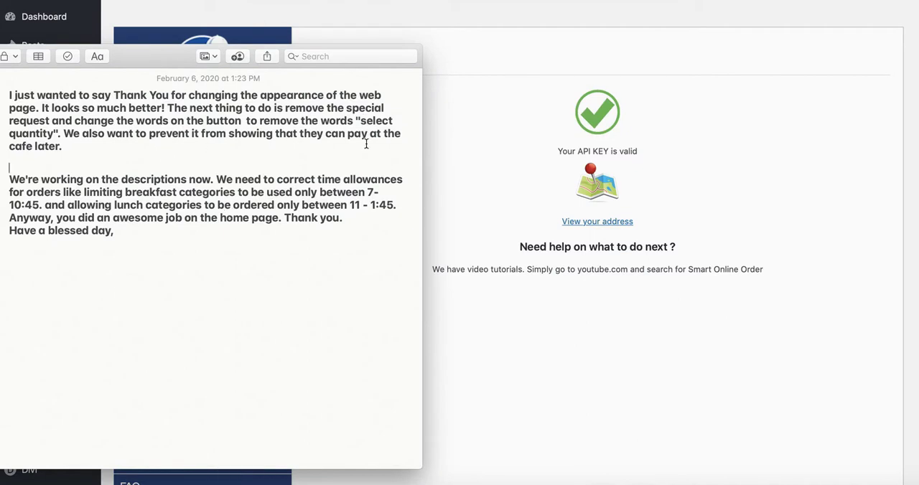
{"action": "left_click", "coordinate": [480, 210]}
{"action": "scroll", "coordinate": [317, 282], "scroll_direction": "down", "scroll_amount": 2}
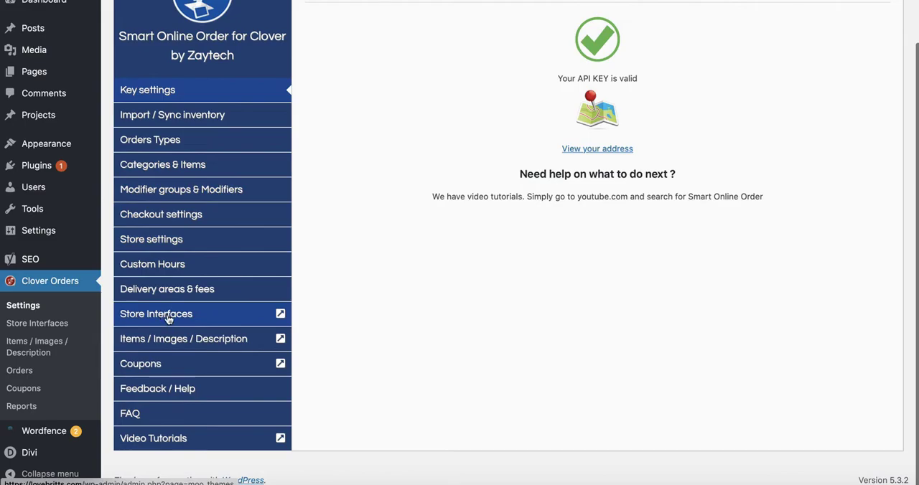
{"action": "left_click", "coordinate": [194, 317]}
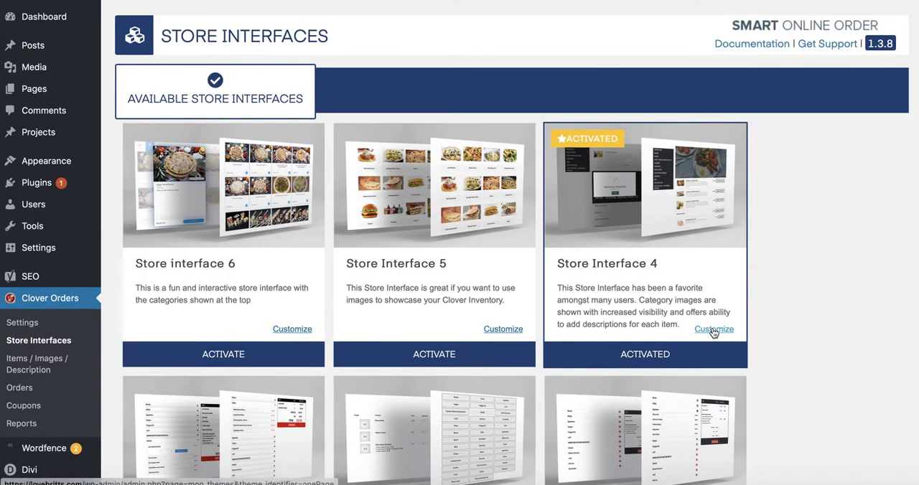
{"action": "left_click", "coordinate": [713, 332]}
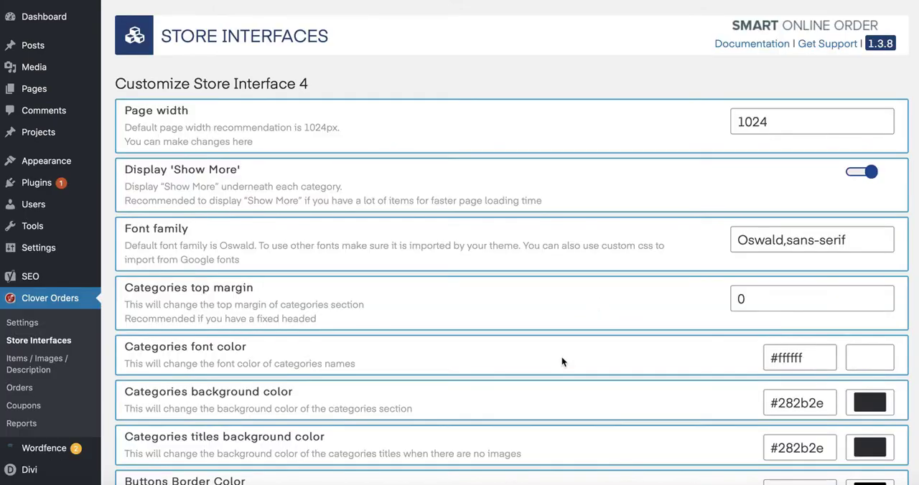
- Review Store Interface 4's special instructions and quantity pop-up options against the client's requests in Notes
{"action": "scroll", "coordinate": [562, 361], "scroll_direction": "down", "scroll_amount": 5}
{"action": "scroll", "coordinate": [562, 362], "scroll_direction": "down", "scroll_amount": 1}
{"action": "scroll", "coordinate": [562, 361], "scroll_direction": "down", "scroll_amount": 3}
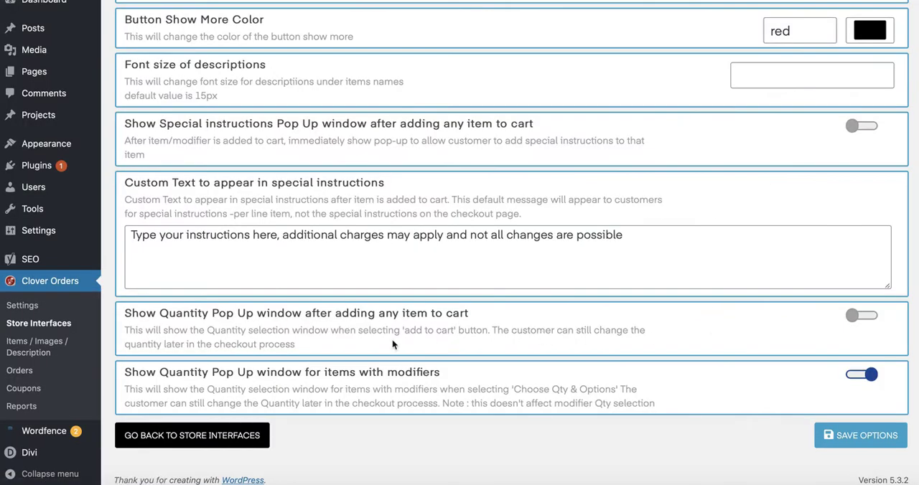
{"action": "left_click", "coordinate": [237, 475]}
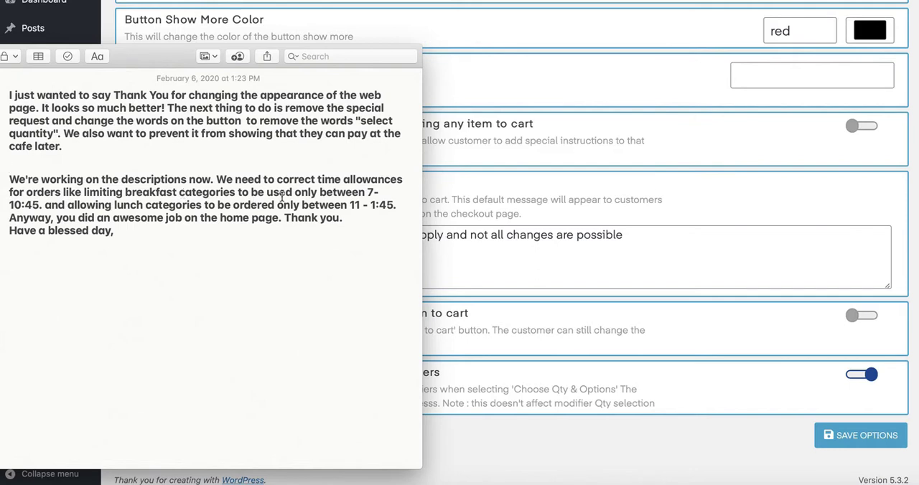
{"action": "left_click", "coordinate": [505, 259]}
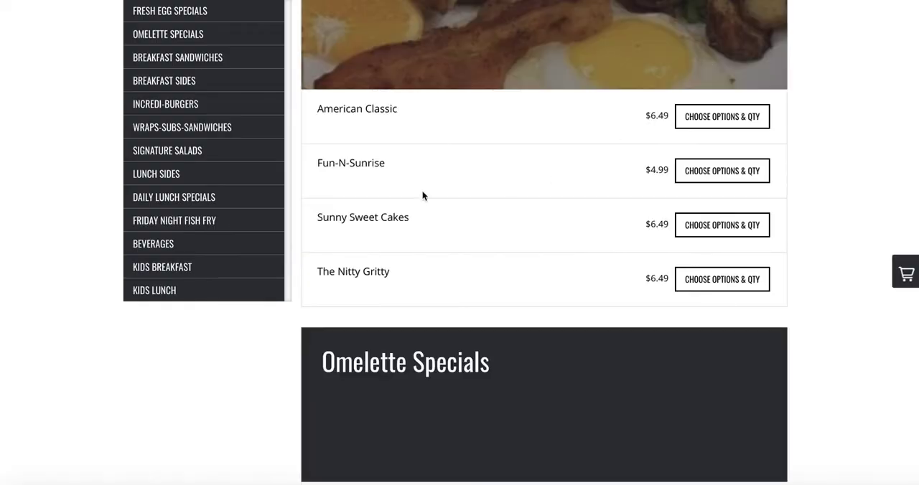
- Open the custom hours for categories in the Clover Orders settings and check the requested ordering times in Notes
{"action": "scroll", "coordinate": [335, 217], "scroll_direction": "up", "scroll_amount": 2}
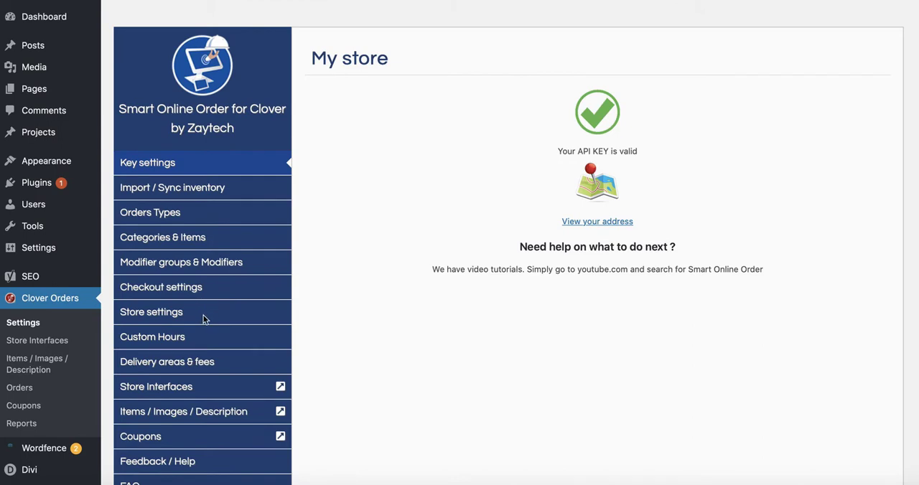
{"action": "left_click", "coordinate": [170, 341]}
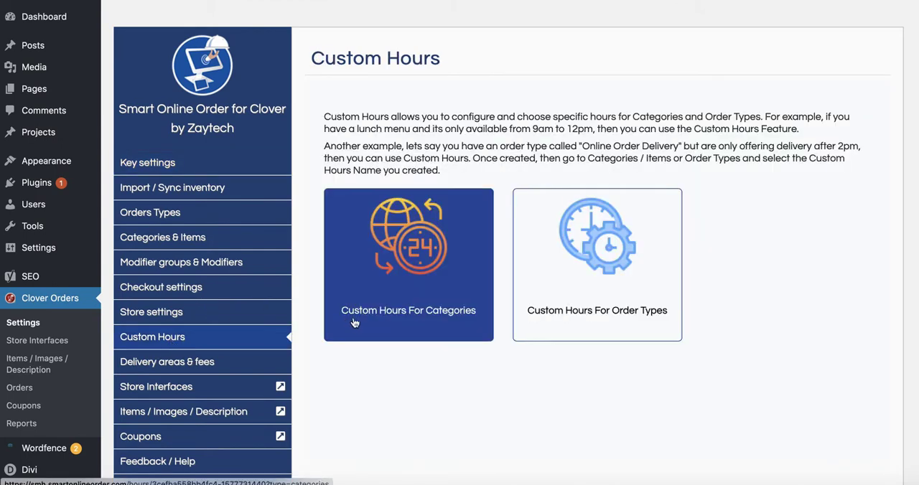
{"action": "left_click", "coordinate": [417, 297]}
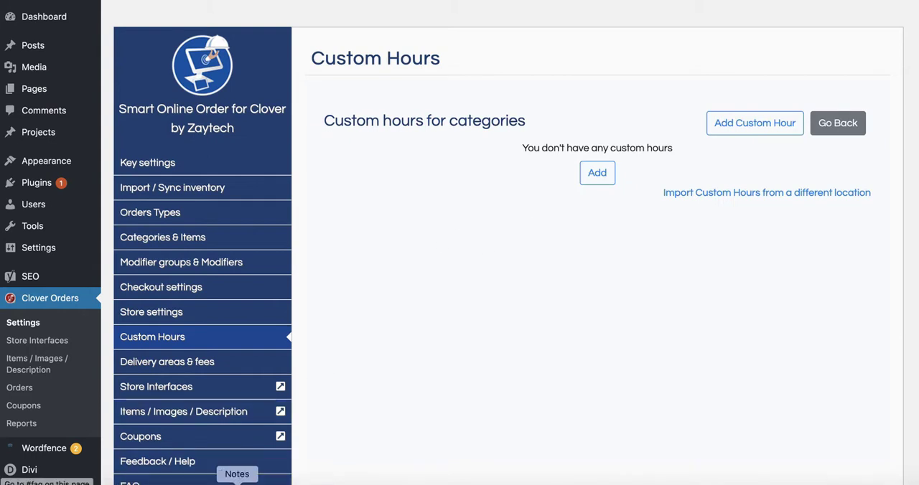
{"action": "left_click", "coordinate": [237, 482]}
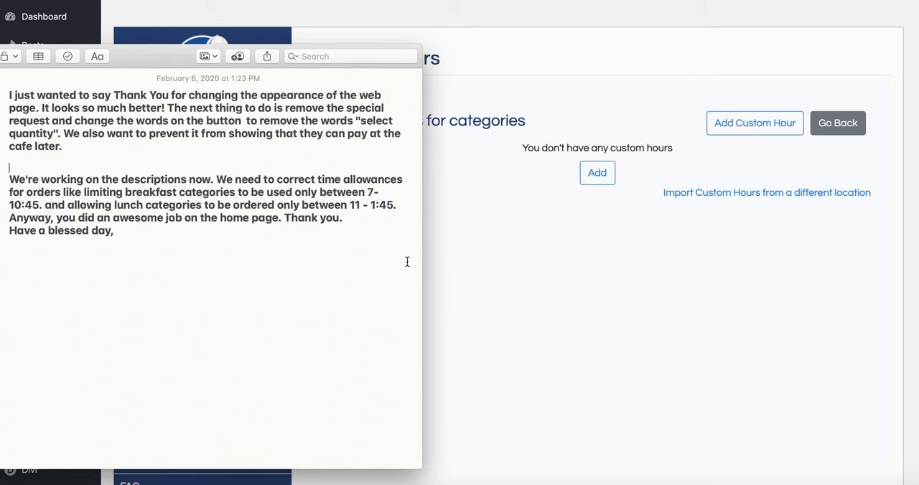
{"action": "left_click", "coordinate": [518, 256]}
- Start a new category custom hour and name it Breakfast
{"action": "left_click", "coordinate": [726, 130]}
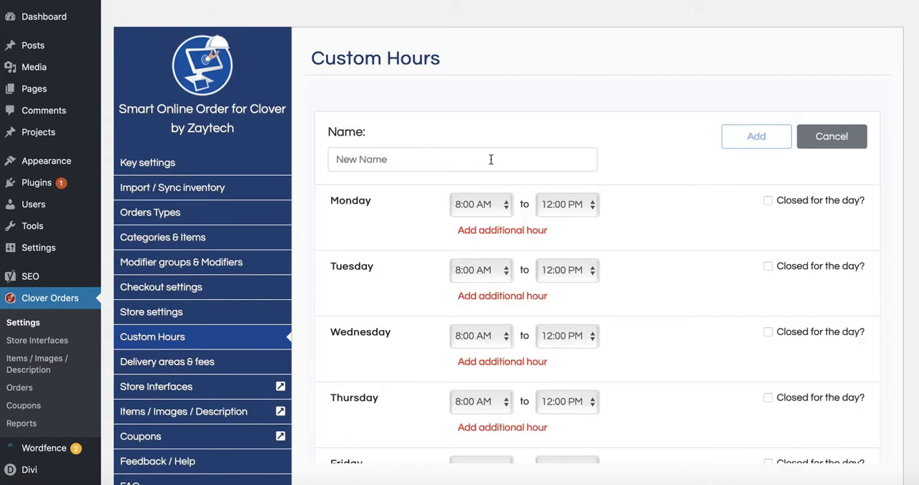
{"action": "left_click", "coordinate": [393, 170]}
{"action": "type", "text": "Breakfast"}
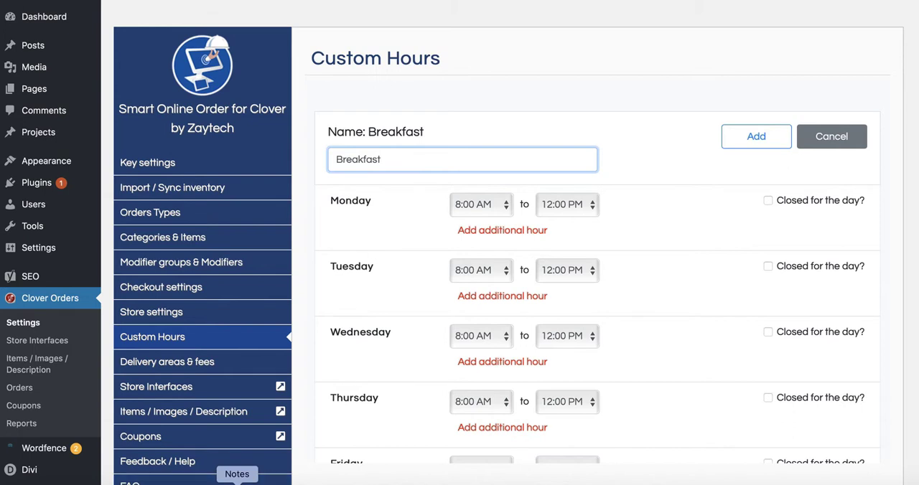
- Consult the requested breakfast hours in Notes and set Monday's start time to 7:50 AM
{"action": "left_click", "coordinate": [237, 479]}
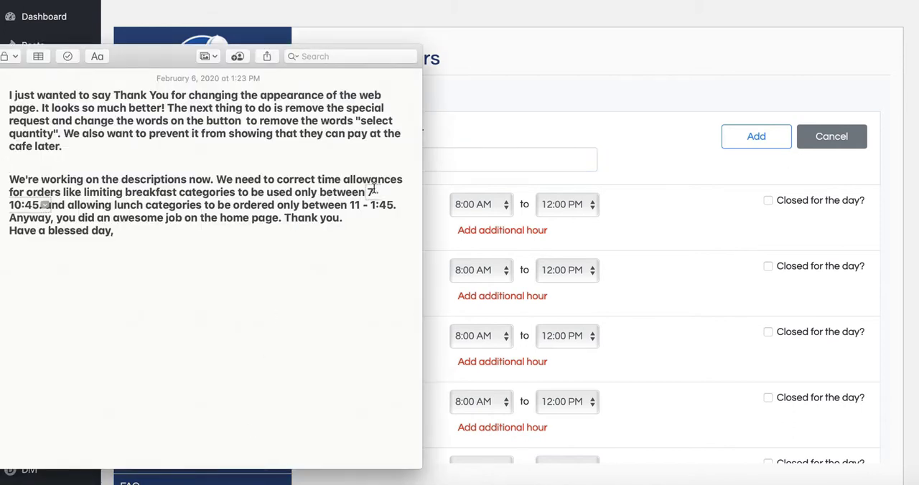
{"action": "left_click", "coordinate": [473, 185]}
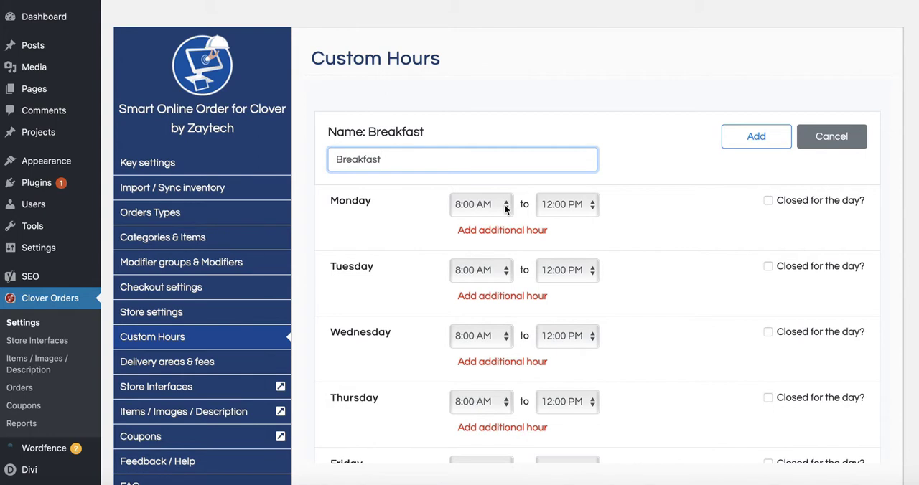
{"action": "left_click", "coordinate": [237, 481]}
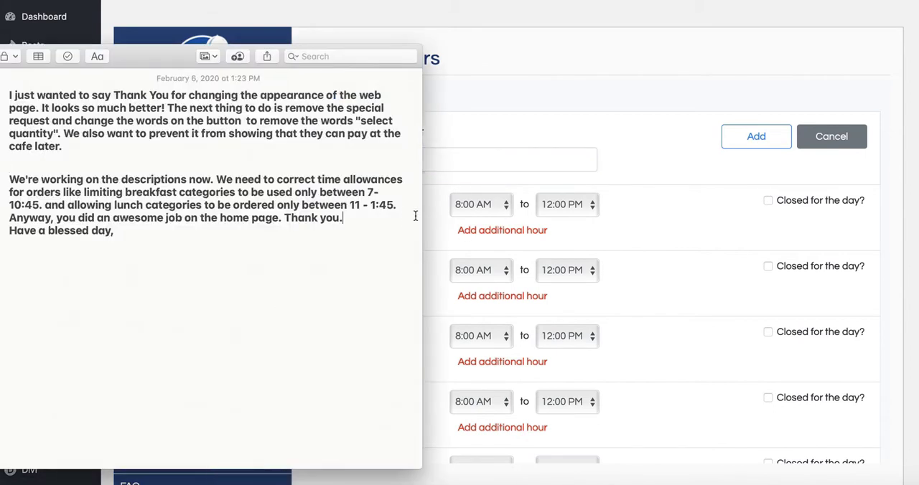
{"action": "left_click", "coordinate": [461, 229]}
{"action": "left_click", "coordinate": [481, 204]}
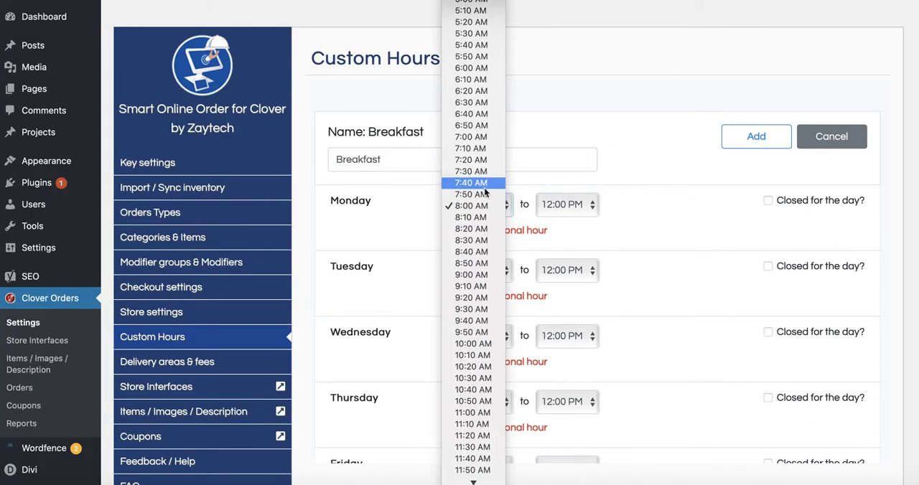
{"action": "left_click", "coordinate": [471, 194]}
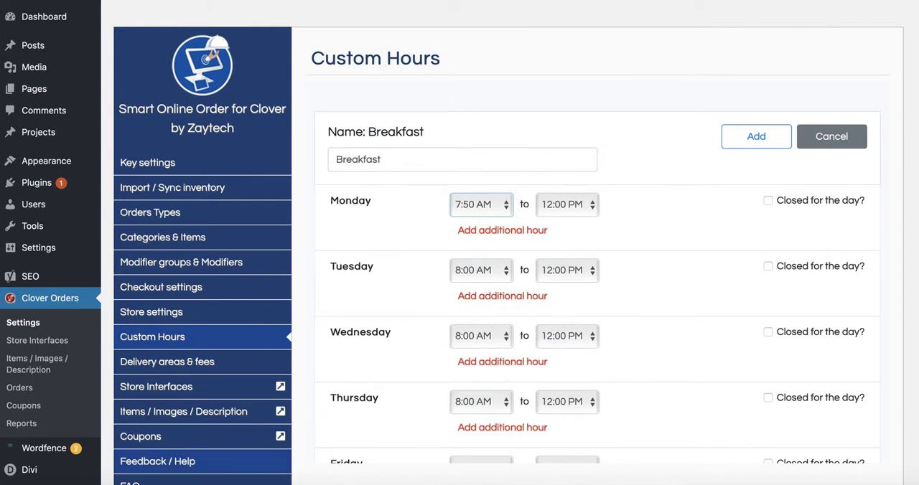
- Recheck the requested breakfast hours in Notes and set Monday's start time to 7:00 AM
{"action": "left_click", "coordinate": [237, 483]}
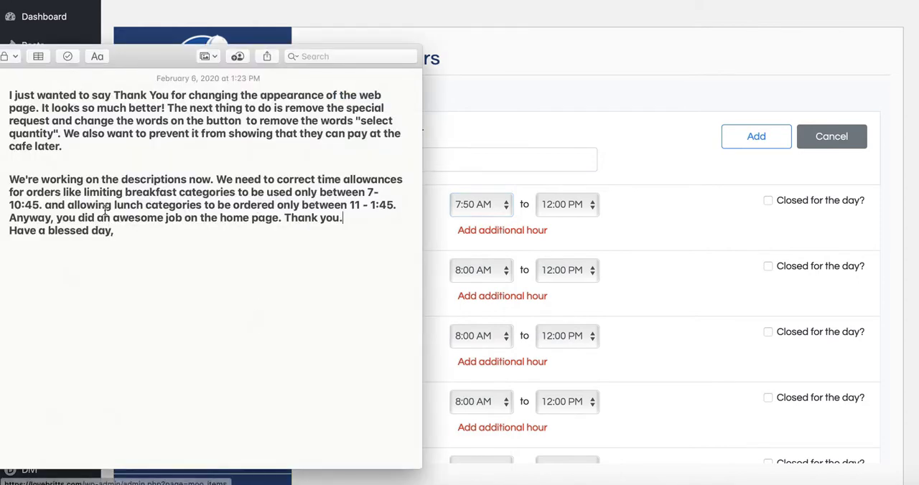
{"action": "left_click", "coordinate": [475, 205]}
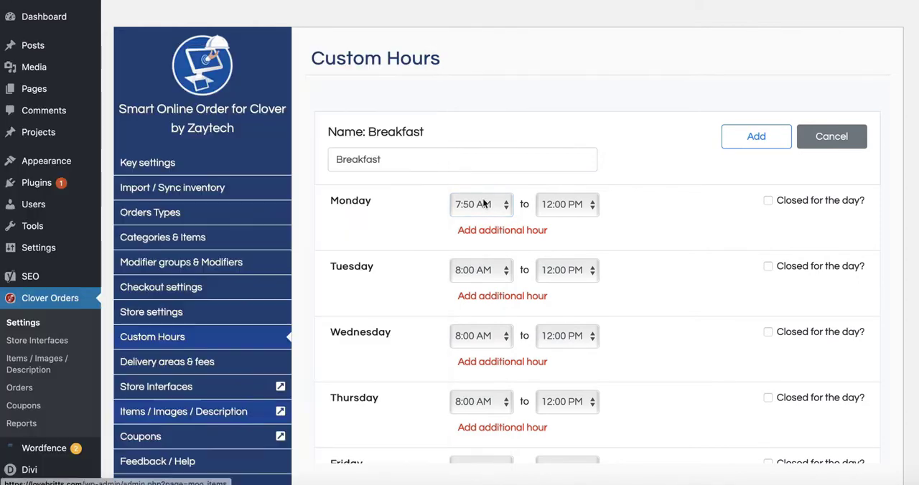
{"action": "left_click", "coordinate": [483, 207]}
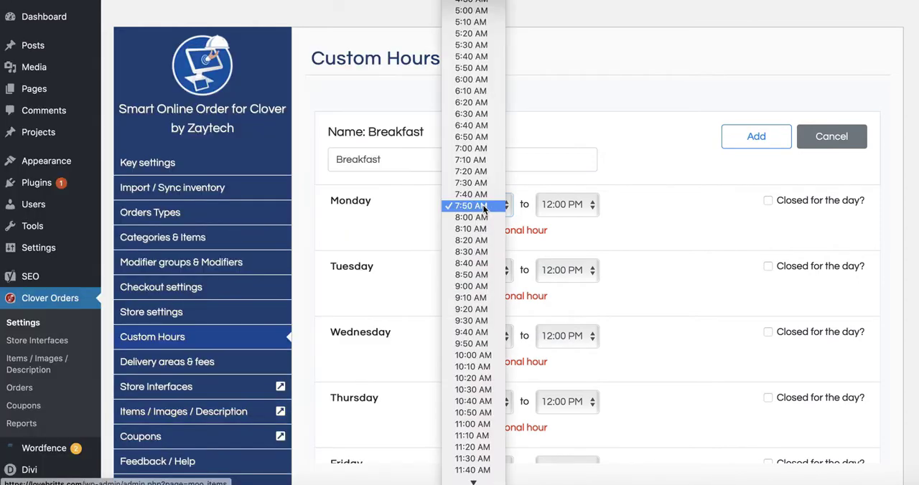
{"action": "left_click", "coordinate": [473, 149]}
- Set the Breakfast end times for Monday and Tuesday to 11:50 AM
{"action": "left_click", "coordinate": [562, 208]}
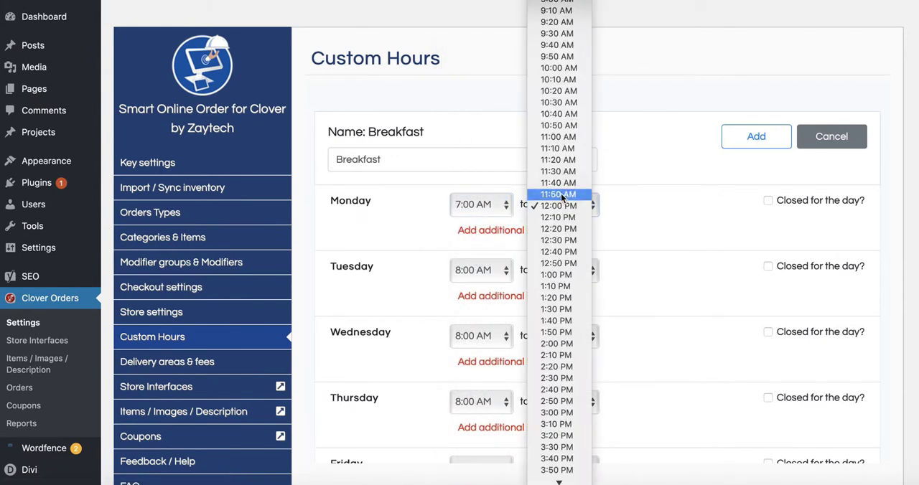
{"action": "left_click", "coordinate": [562, 195]}
{"action": "left_click", "coordinate": [565, 271]}
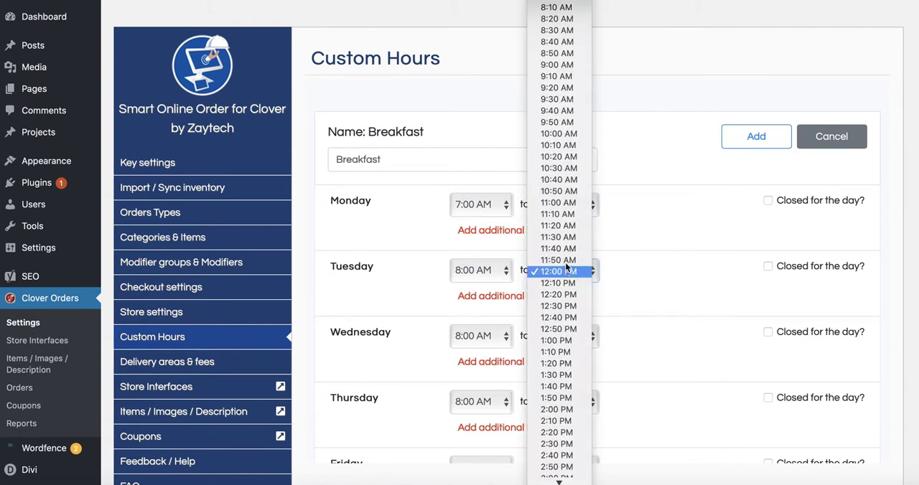
{"action": "left_click", "coordinate": [561, 259]}
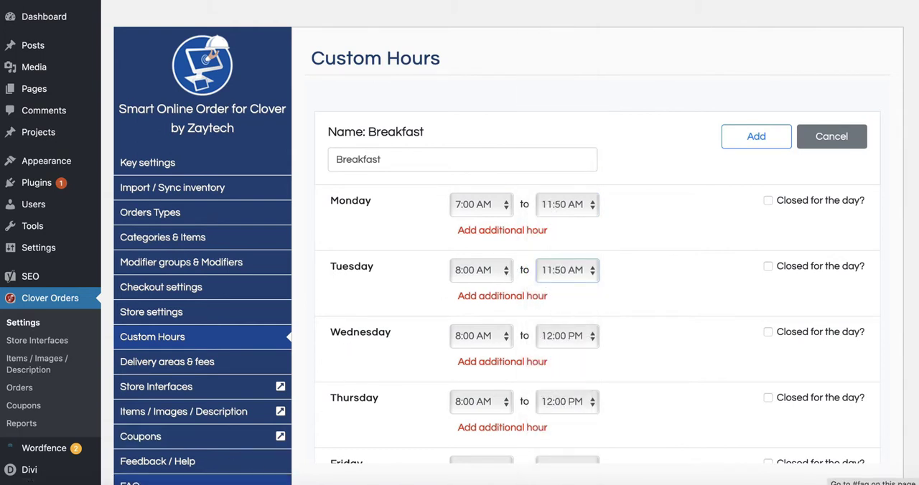
- Check the breakfast cutoff in Notes and set the end times for Monday and Tuesday to 10:50 AM
{"action": "left_click", "coordinate": [237, 483]}
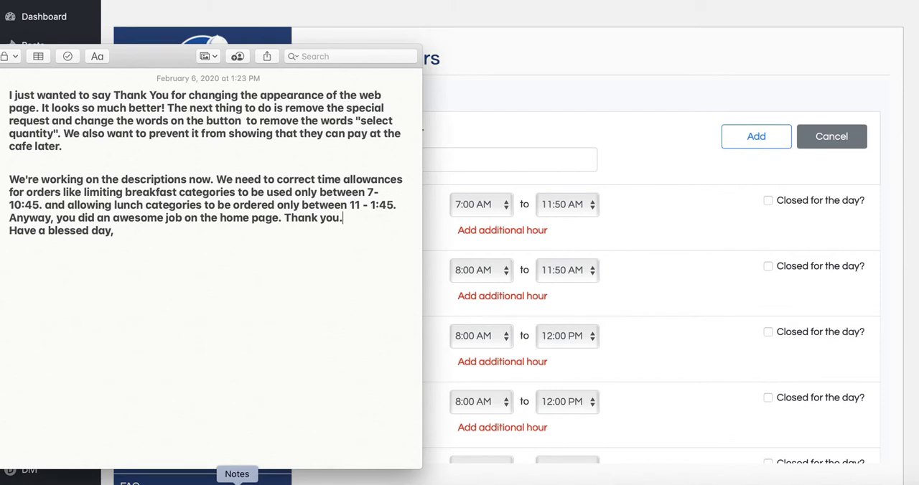
{"action": "left_click", "coordinate": [587, 213]}
{"action": "left_click", "coordinate": [585, 208]}
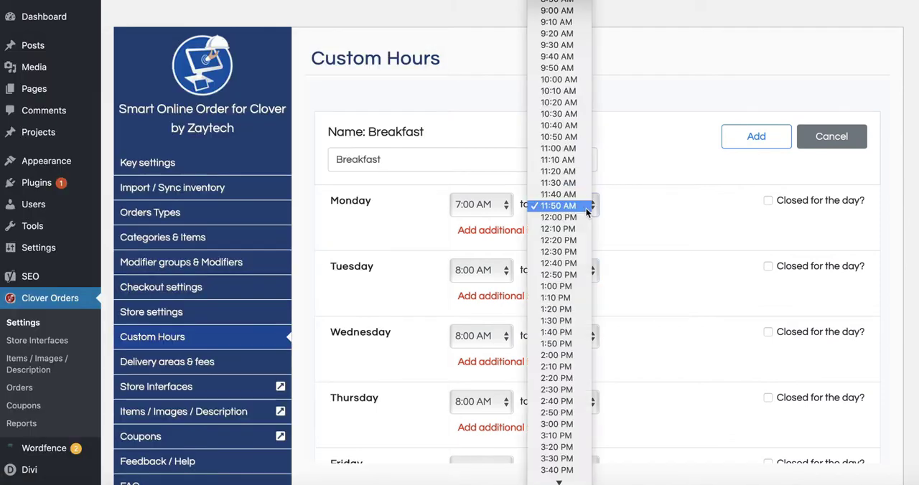
{"action": "left_click", "coordinate": [560, 136]}
{"action": "left_click", "coordinate": [568, 271]}
{"action": "left_click", "coordinate": [564, 204]}
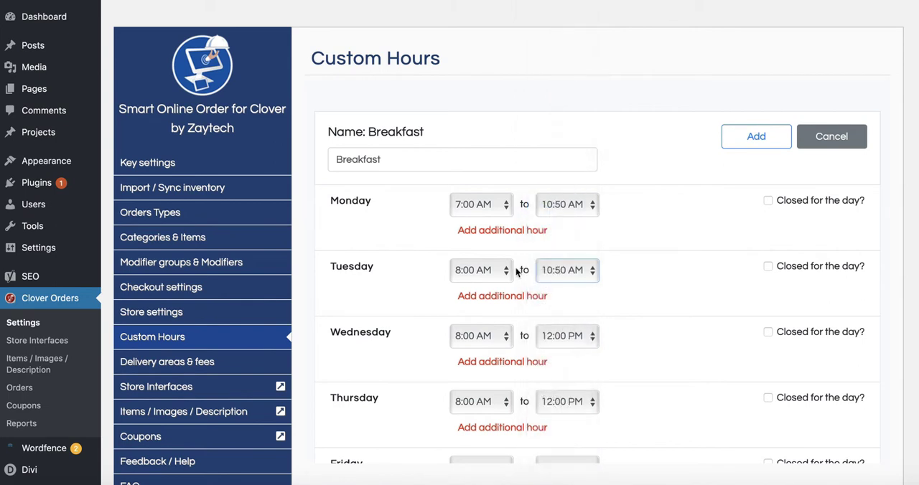
- Set Tuesday's start time to 7:00 AM and Wednesday's breakfast hours to 7:00 AM to 10:50 AM
{"action": "left_click", "coordinate": [507, 271]}
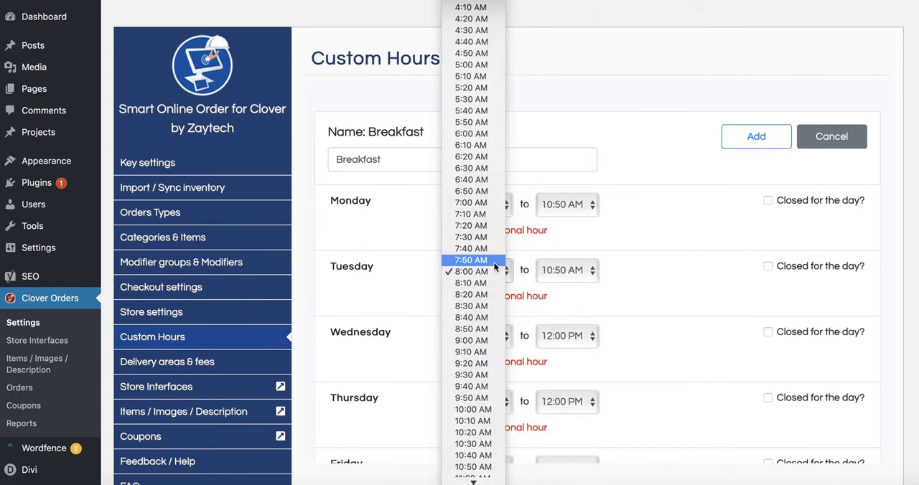
{"action": "left_click", "coordinate": [470, 203]}
{"action": "scroll", "coordinate": [570, 314], "scroll_direction": "down", "scroll_amount": 2}
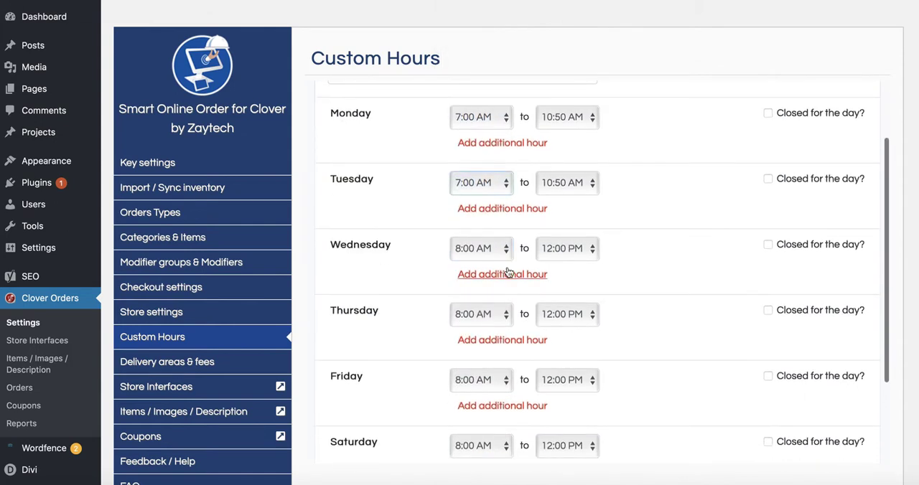
{"action": "left_click", "coordinate": [507, 249]}
{"action": "left_click", "coordinate": [474, 181]}
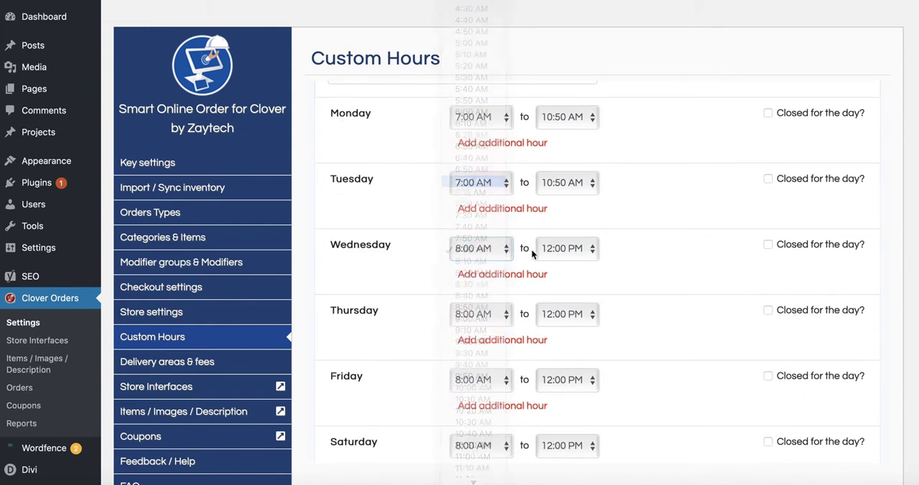
{"action": "left_click", "coordinate": [555, 252]}
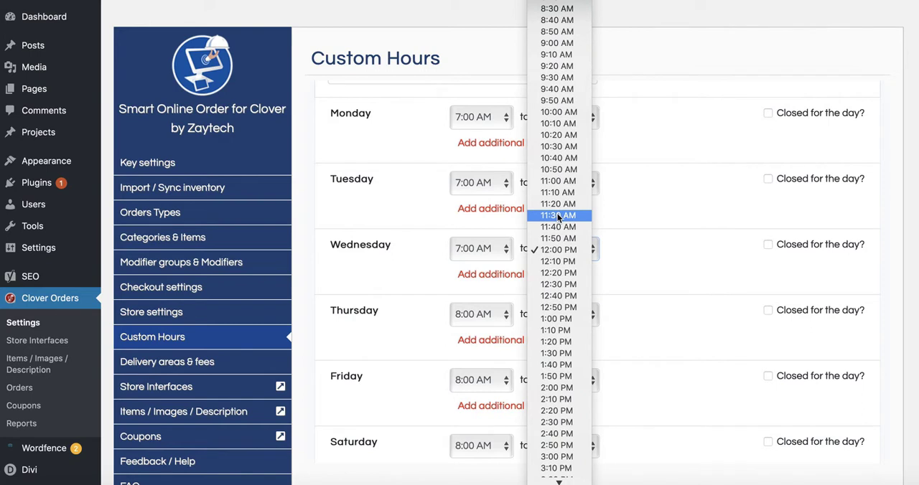
{"action": "left_click", "coordinate": [558, 169]}
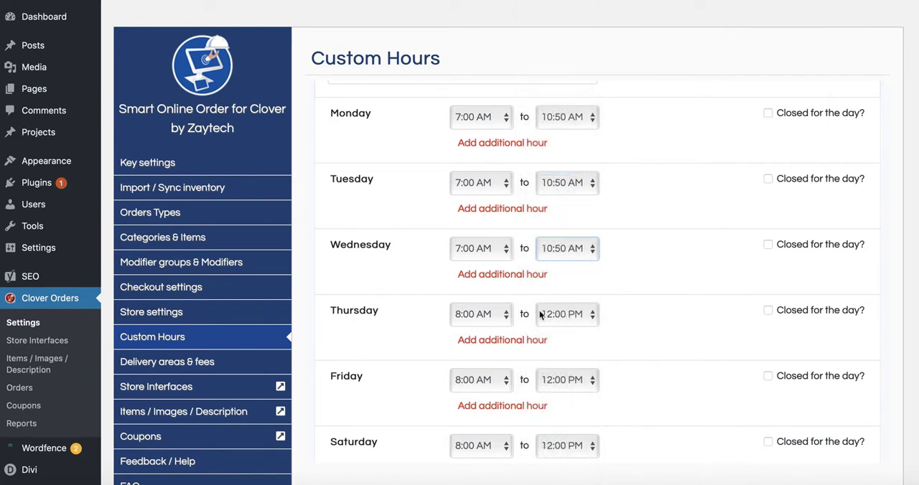
- Consult the client's requested times in Notes and set Thursday's breakfast hours to 7:00 AM to 10:50 AM
{"action": "scroll", "coordinate": [370, 384], "scroll_direction": "down", "scroll_amount": 3}
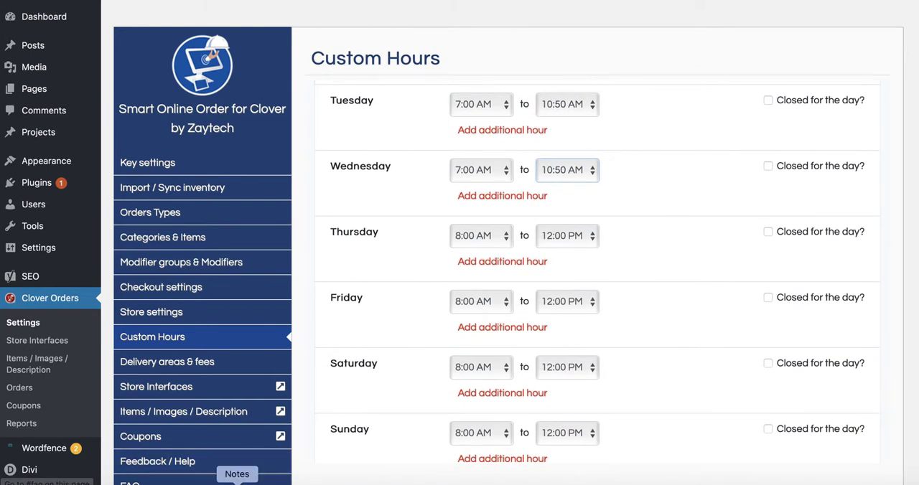
{"action": "left_click", "coordinate": [236, 482]}
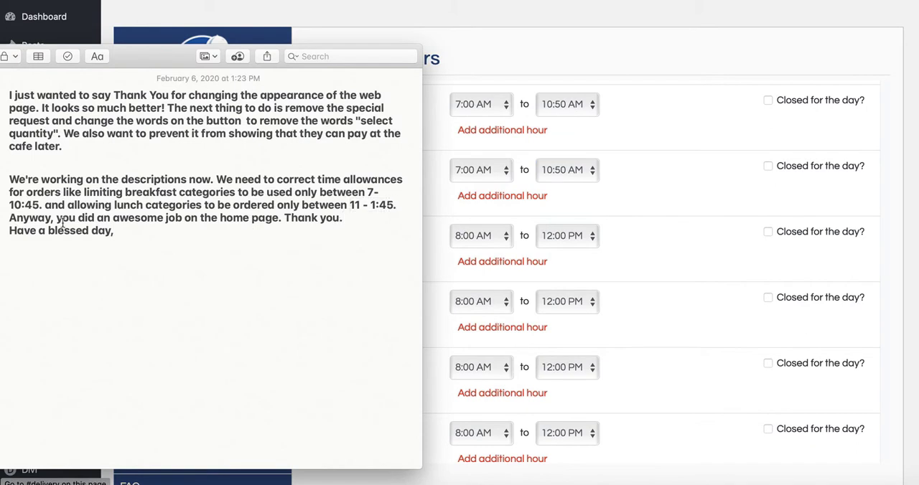
{"action": "left_click", "coordinate": [635, 272]}
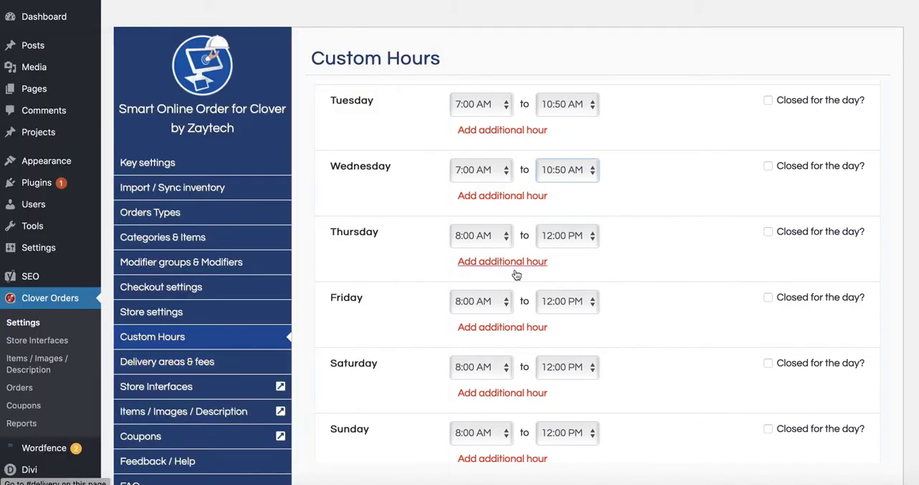
{"action": "left_click", "coordinate": [503, 235]}
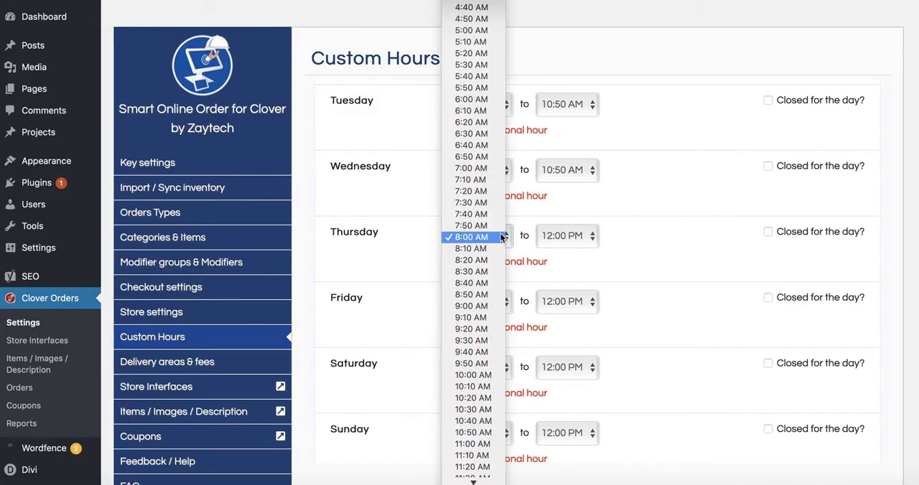
{"action": "left_click", "coordinate": [471, 168]}
{"action": "left_click", "coordinate": [566, 235]}
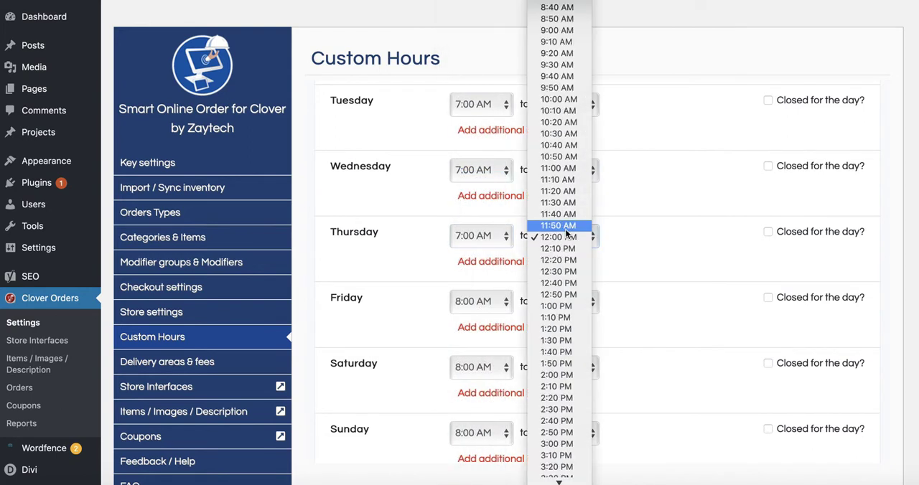
{"action": "left_click", "coordinate": [565, 156]}
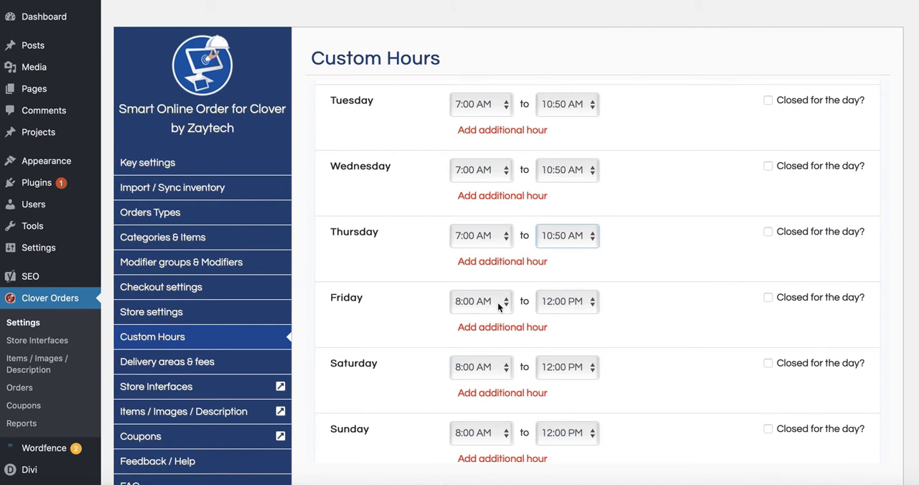
- Set the breakfast hours for both Friday and Saturday to 7:00 AM to 10:50 AM
{"action": "left_click", "coordinate": [494, 301]}
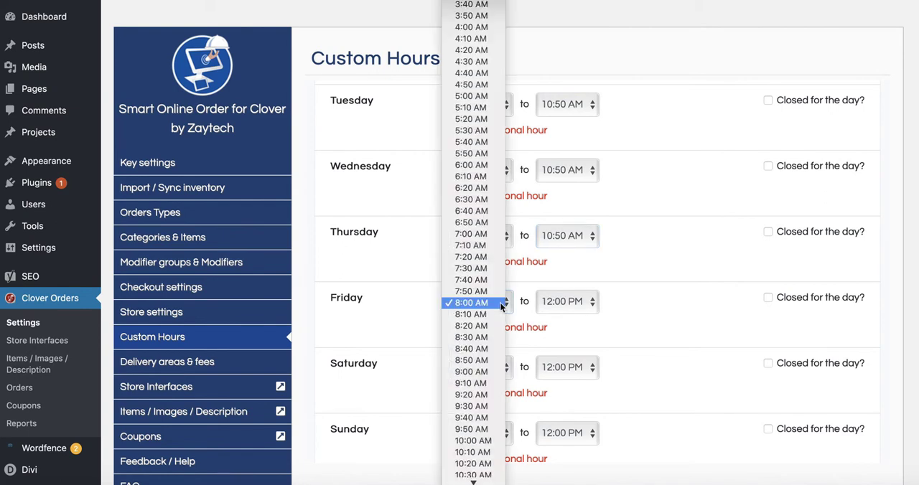
{"action": "left_click", "coordinate": [492, 235]}
{"action": "left_click", "coordinate": [557, 301]}
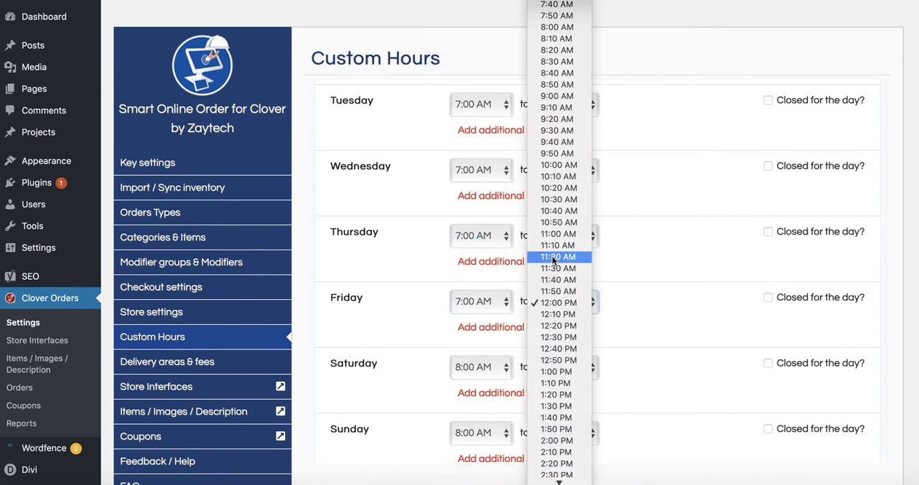
{"action": "left_click", "coordinate": [552, 224]}
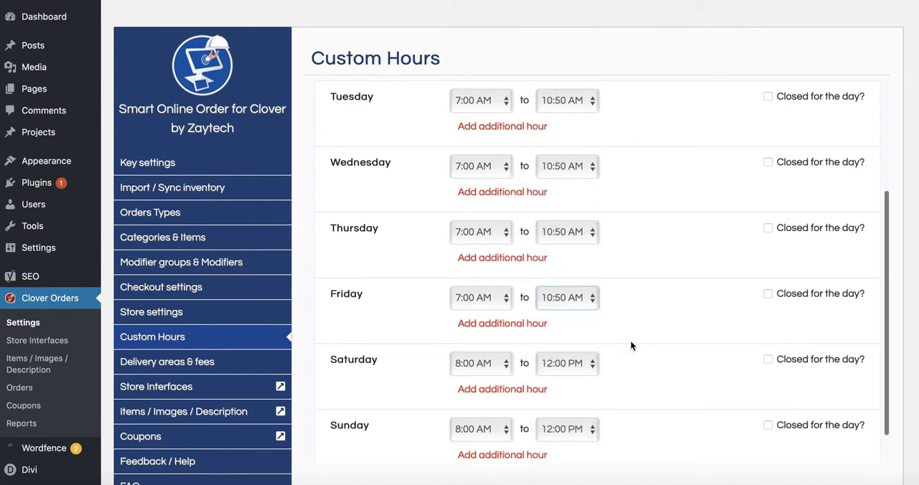
{"action": "scroll", "coordinate": [630, 340], "scroll_direction": "down", "scroll_amount": 1}
{"action": "left_click", "coordinate": [501, 323]}
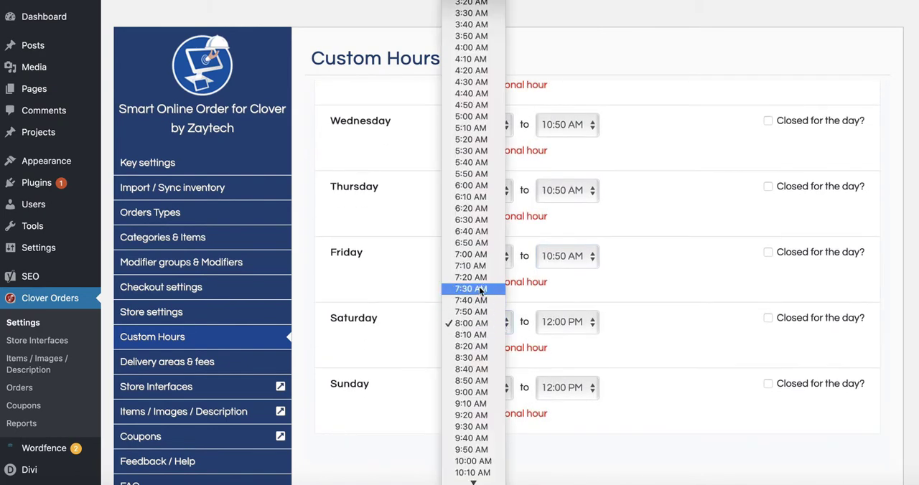
{"action": "left_click", "coordinate": [477, 254]}
{"action": "left_click", "coordinate": [569, 324]}
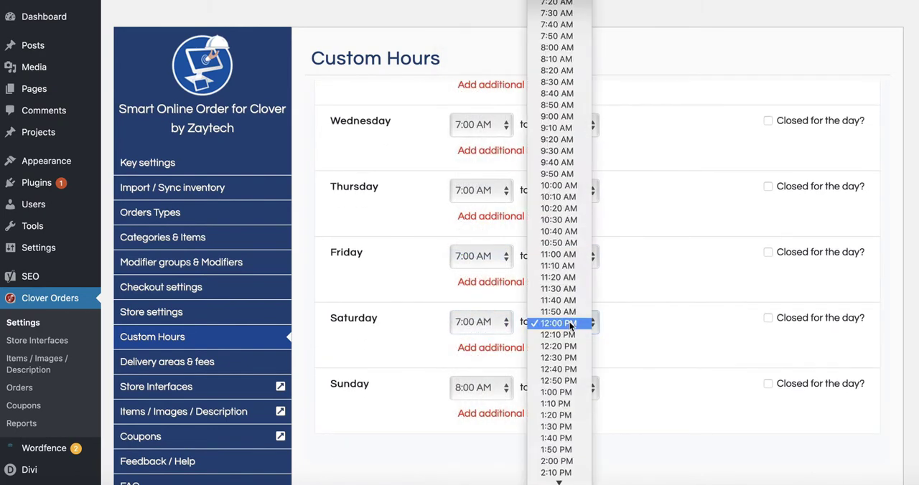
{"action": "left_click", "coordinate": [560, 243]}
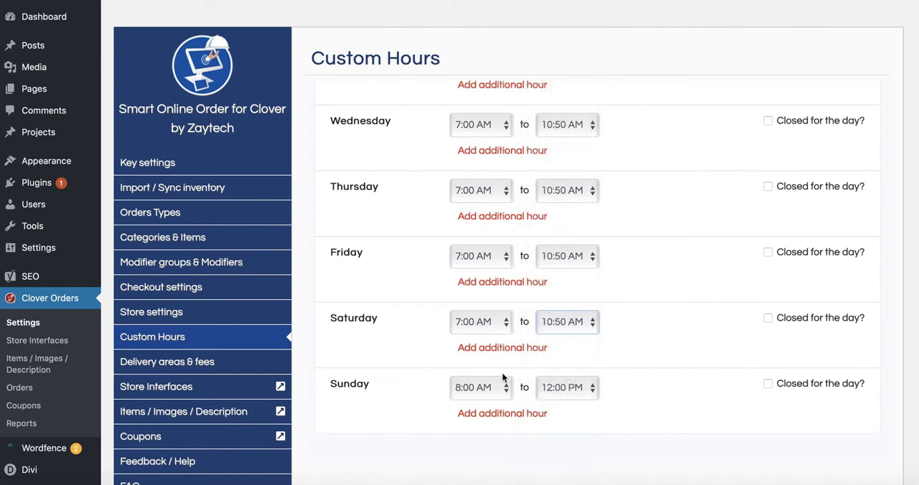
- Set Sunday's breakfast hours to 7:00 AM to 10:50 AM
{"action": "left_click", "coordinate": [502, 385]}
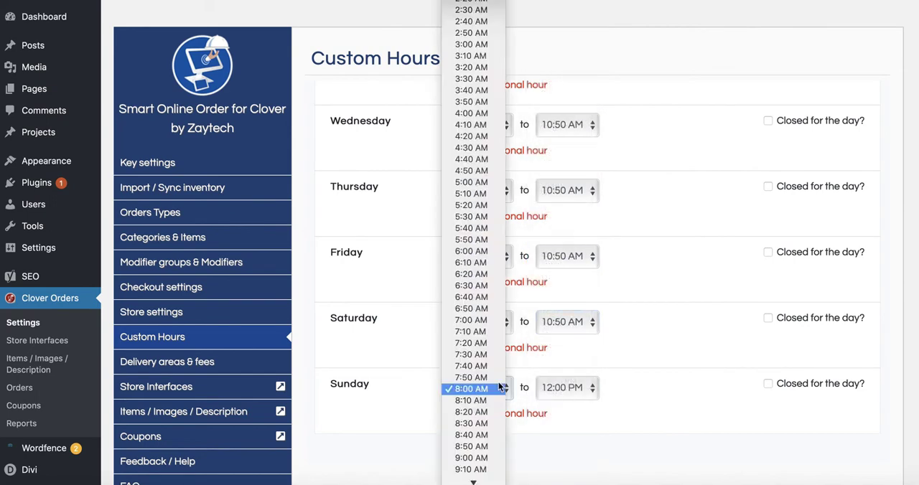
{"action": "left_click", "coordinate": [484, 323]}
{"action": "left_click", "coordinate": [575, 384]}
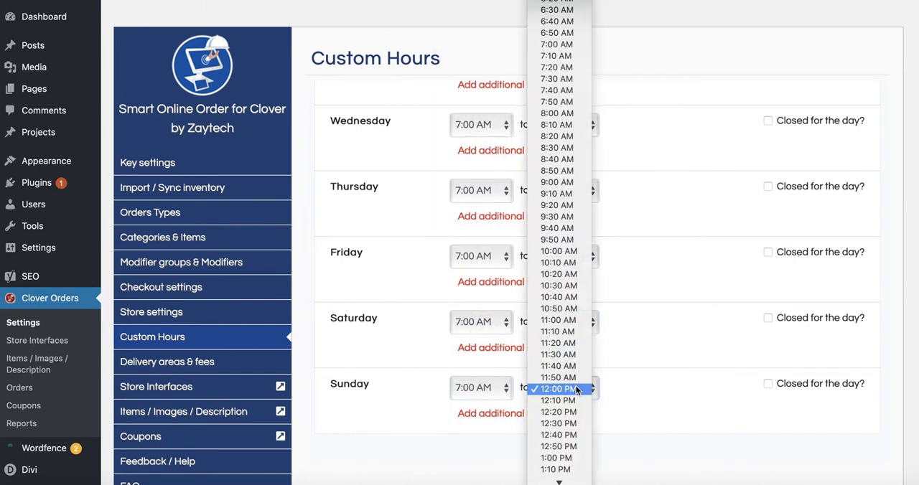
{"action": "left_click", "coordinate": [570, 304]}
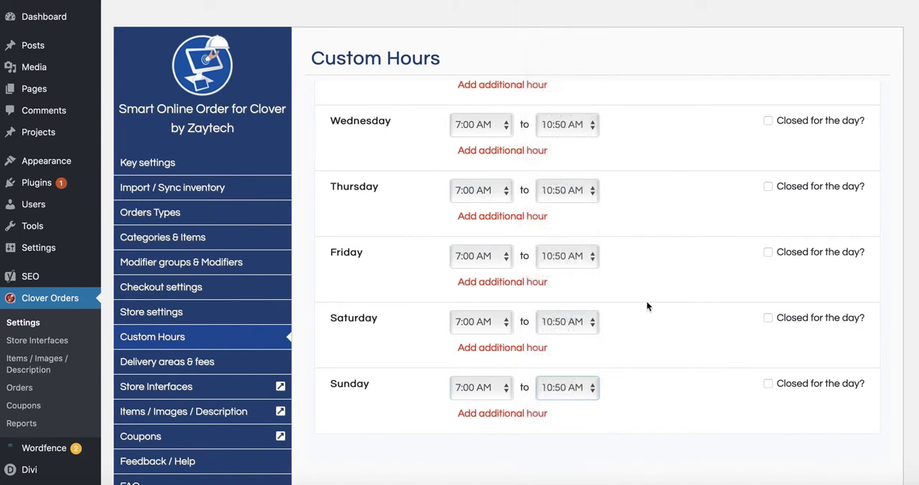
- Review the hours for all seven days and add the Breakfast custom hour
{"action": "scroll", "coordinate": [648, 306], "scroll_direction": "up", "scroll_amount": 5}
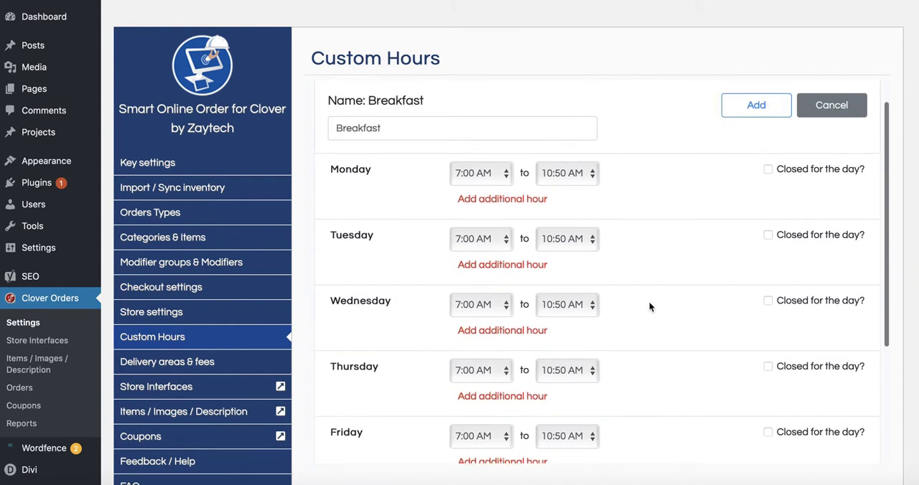
{"action": "scroll", "coordinate": [648, 306], "scroll_direction": "down", "scroll_amount": 5}
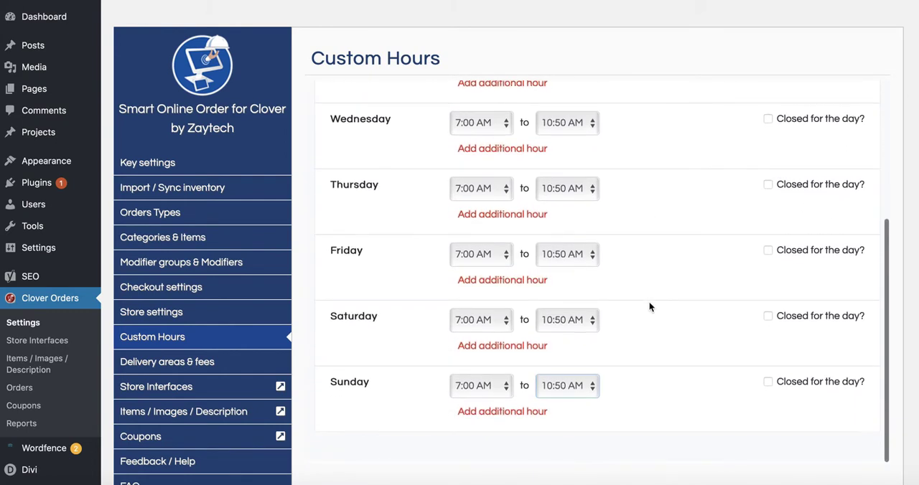
{"action": "scroll", "coordinate": [671, 307], "scroll_direction": "up", "scroll_amount": 4}
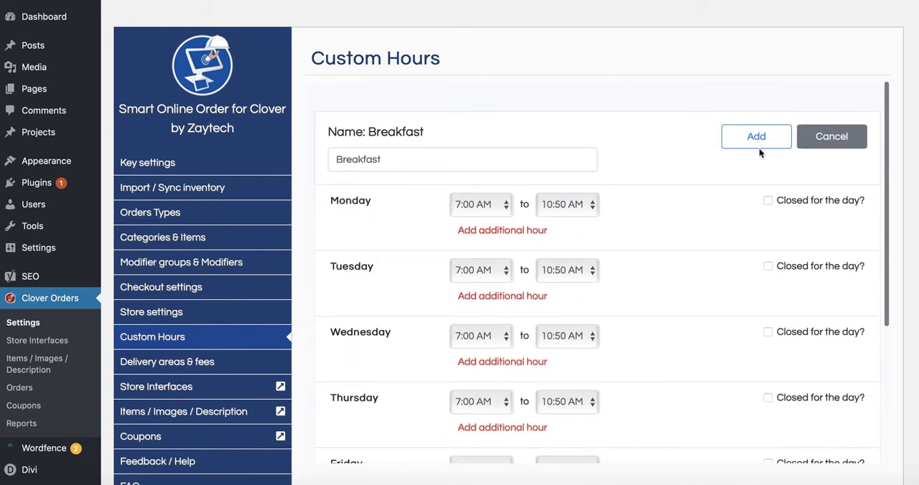
{"action": "left_click", "coordinate": [756, 146]}
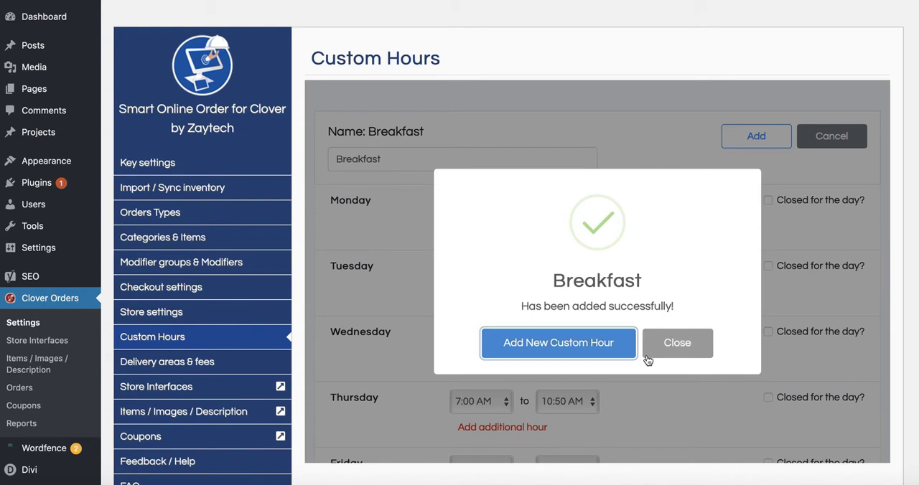
- Start another new category custom hour and name it Lunch Hours
{"action": "left_click", "coordinate": [562, 345]}
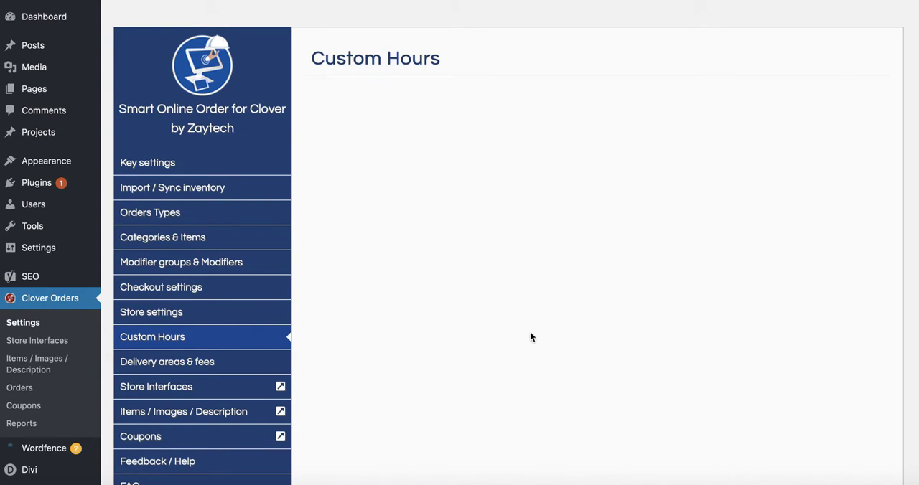
{"action": "left_click", "coordinate": [395, 158]}
{"action": "type", "text": "Lunch Hours"}
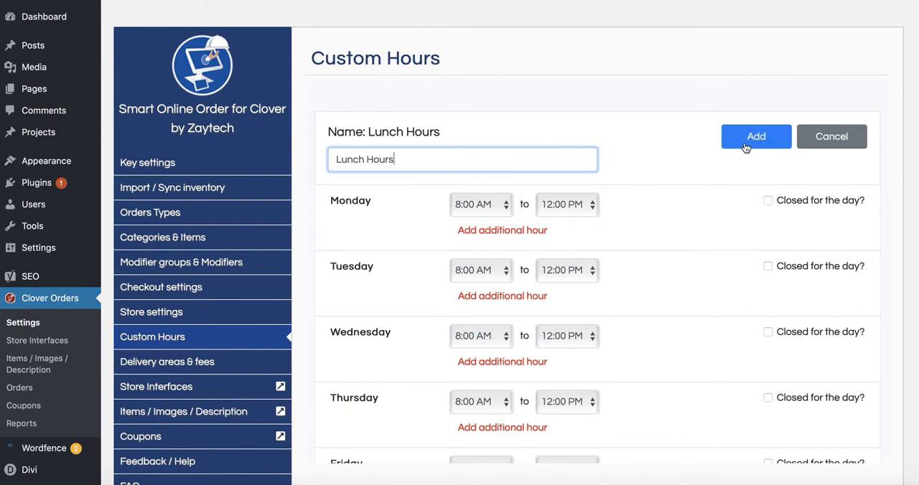
- Check the client's note for the requested lunch times and set Monday's lunch start to 11:00 AM
{"action": "key", "text": "super+Tab"}
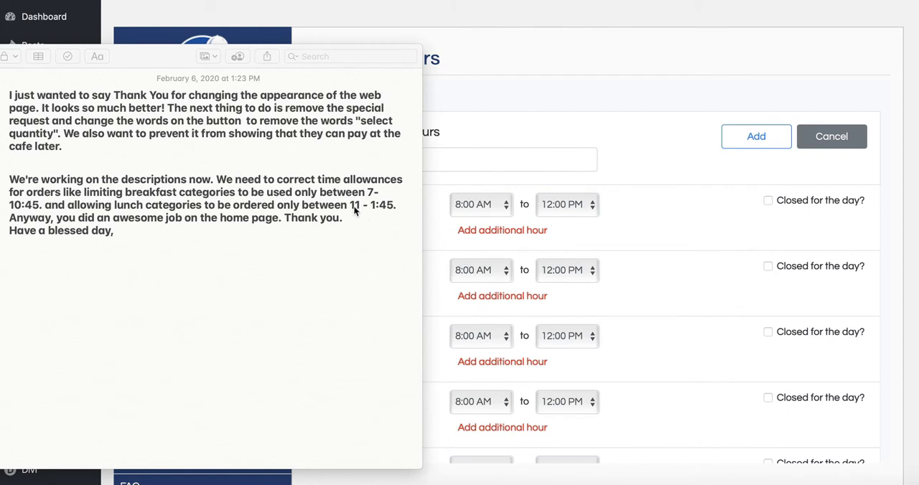
{"action": "key", "text": "super+Tab"}
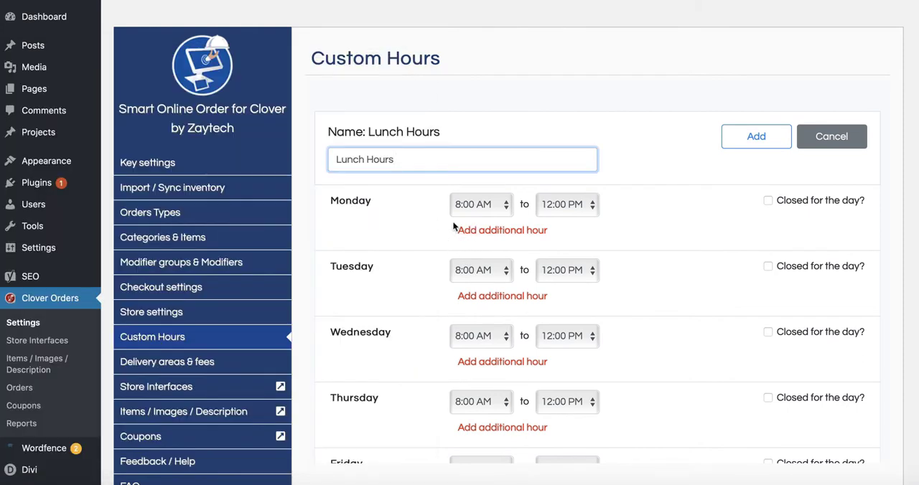
{"action": "scroll", "coordinate": [384, 244], "scroll_direction": "down", "scroll_amount": 1}
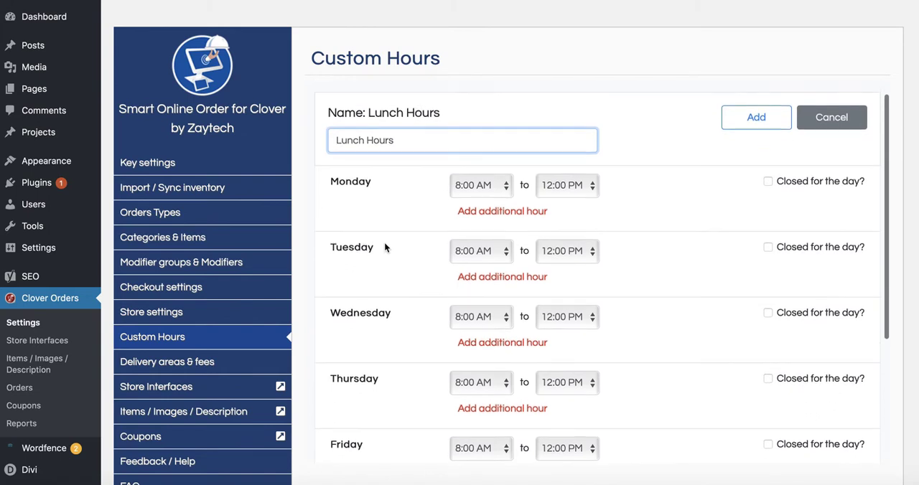
{"action": "scroll", "coordinate": [384, 247], "scroll_direction": "up", "scroll_amount": 1}
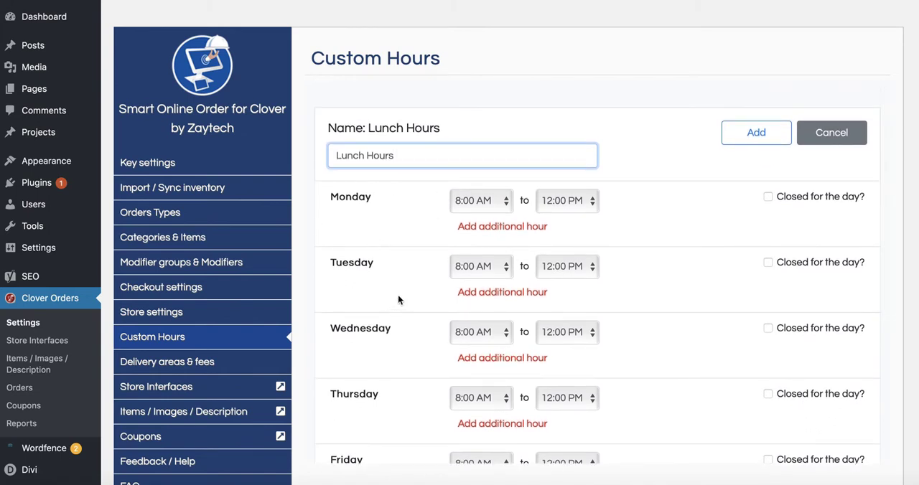
{"action": "left_click", "coordinate": [503, 208]}
{"action": "scroll", "coordinate": [470, 337], "scroll_direction": "down", "scroll_amount": 2}
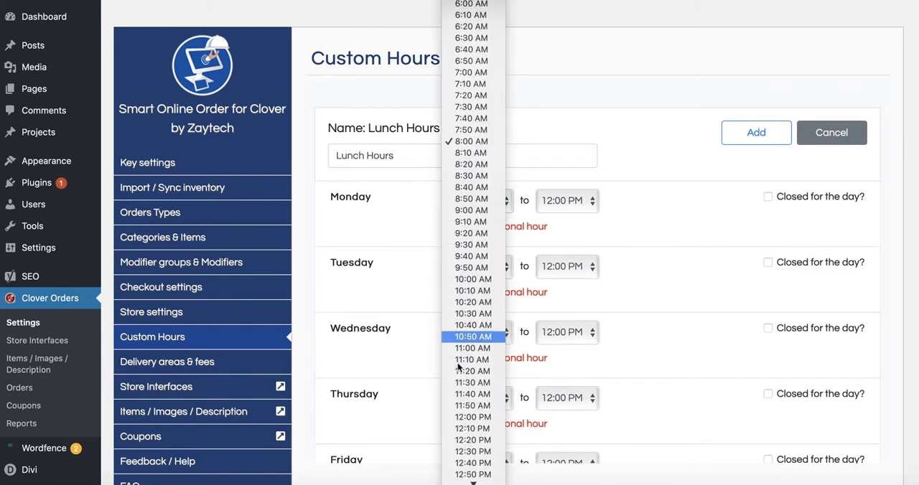
{"action": "left_click", "coordinate": [460, 350]}
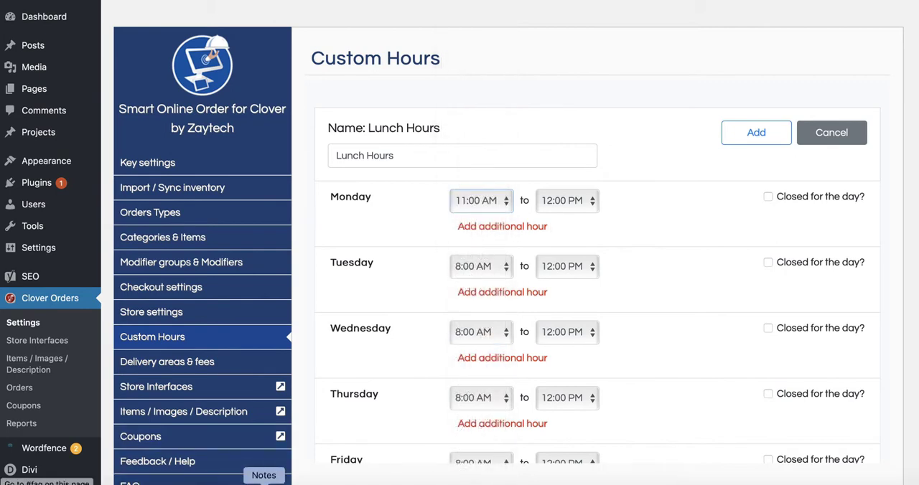
- Recheck the lunch end time in the client's note and set Monday's lunch end to 1:50 PM
{"action": "left_click", "coordinate": [263, 480]}
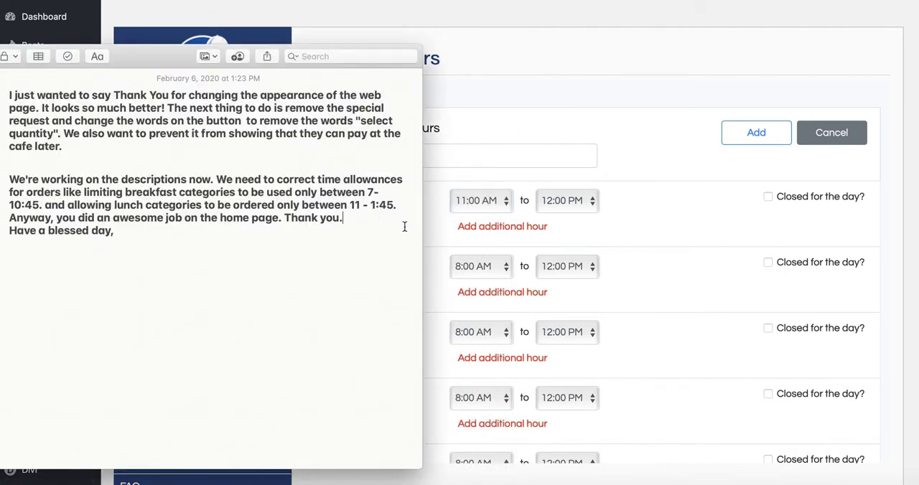
{"action": "left_click", "coordinate": [431, 229]}
{"action": "left_click", "coordinate": [595, 200]}
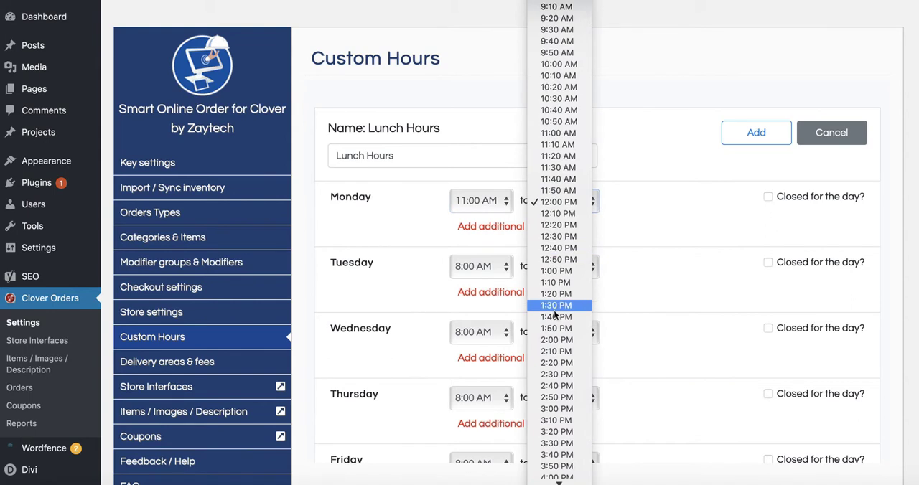
{"action": "scroll", "coordinate": [554, 314], "scroll_direction": "down", "scroll_amount": 2}
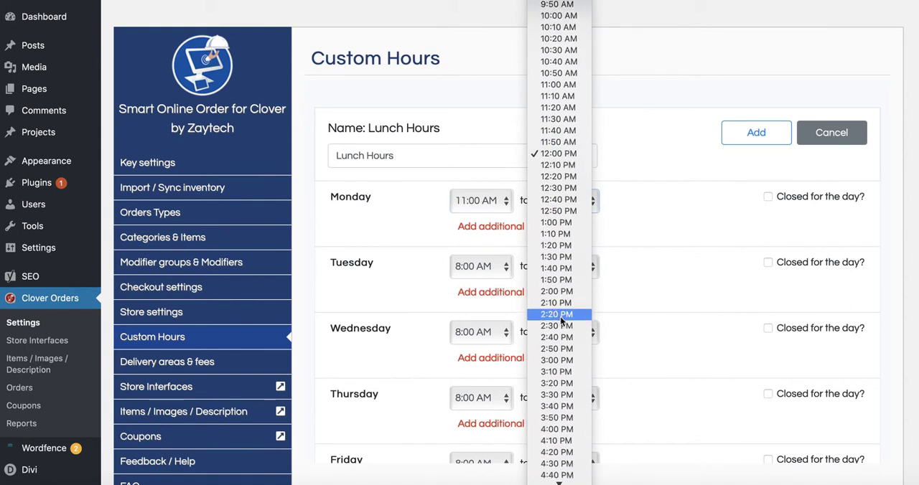
{"action": "left_click", "coordinate": [561, 283]}
- Set the lunch end time for Tuesday and Wednesday to 1:50 PM
{"action": "left_click", "coordinate": [582, 267]}
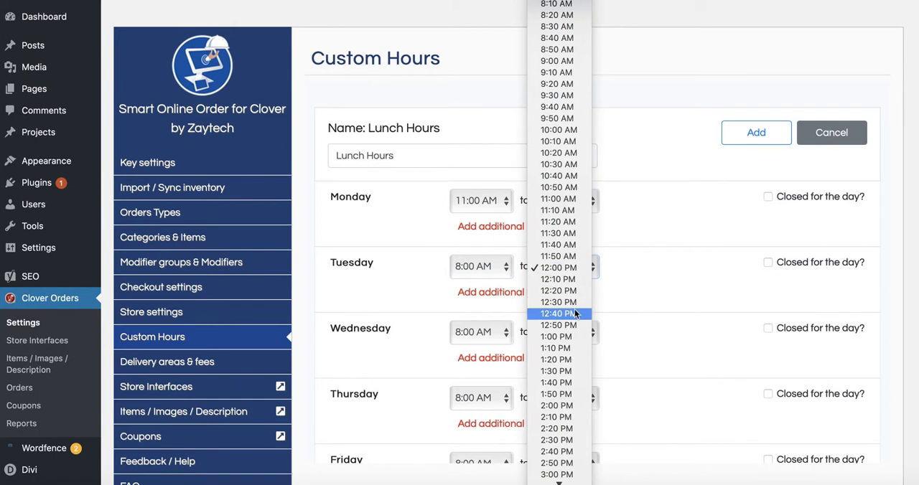
{"action": "left_click", "coordinate": [574, 394]}
{"action": "left_click", "coordinate": [578, 336]}
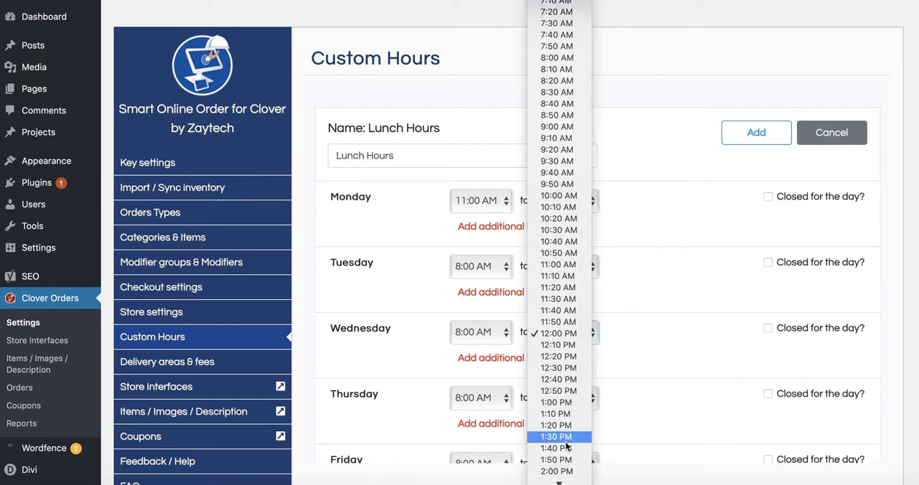
{"action": "left_click", "coordinate": [562, 459]}
- Set the lunch end time for Thursday and Friday to 1:50 PM
{"action": "scroll", "coordinate": [634, 399], "scroll_direction": "down", "scroll_amount": 3}
{"action": "scroll", "coordinate": [634, 402], "scroll_direction": "down", "scroll_amount": 1}
{"action": "left_click", "coordinate": [590, 217]}
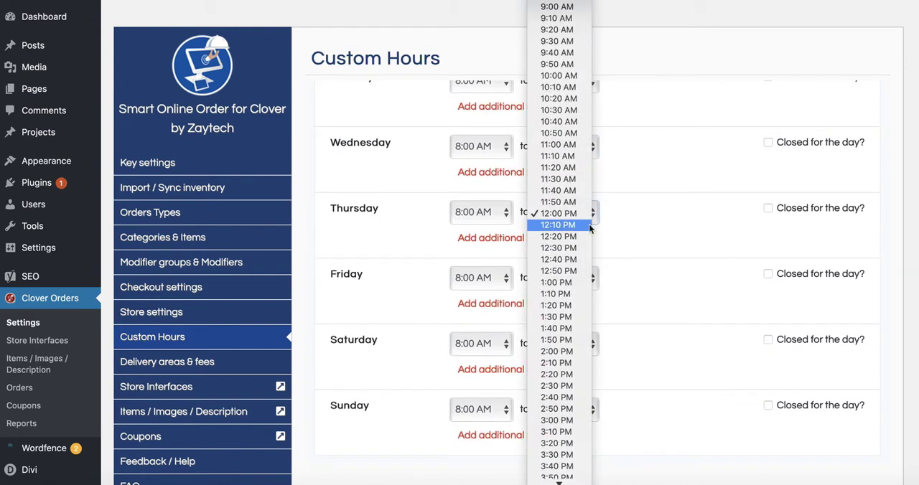
{"action": "left_click", "coordinate": [559, 341]}
{"action": "left_click", "coordinate": [574, 280]}
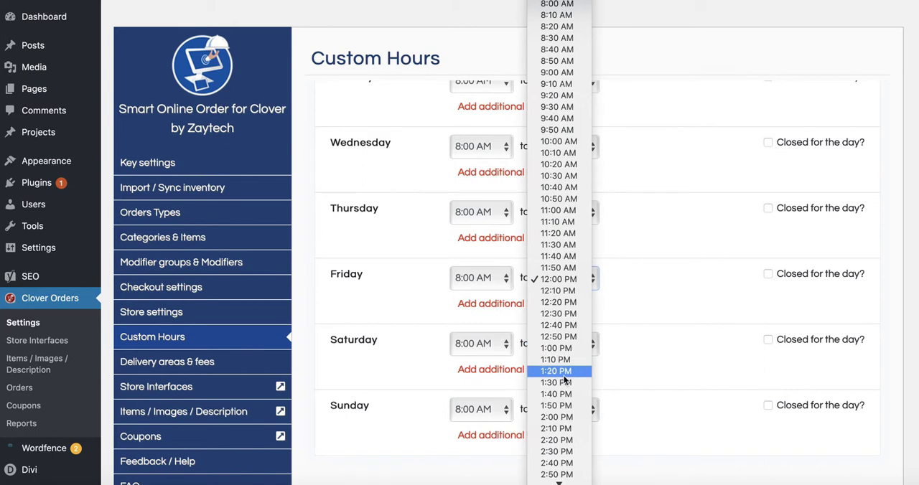
{"action": "left_click", "coordinate": [564, 407]}
- Set the lunch end time for Saturday and Sunday to 1:50 PM
{"action": "left_click", "coordinate": [578, 347]}
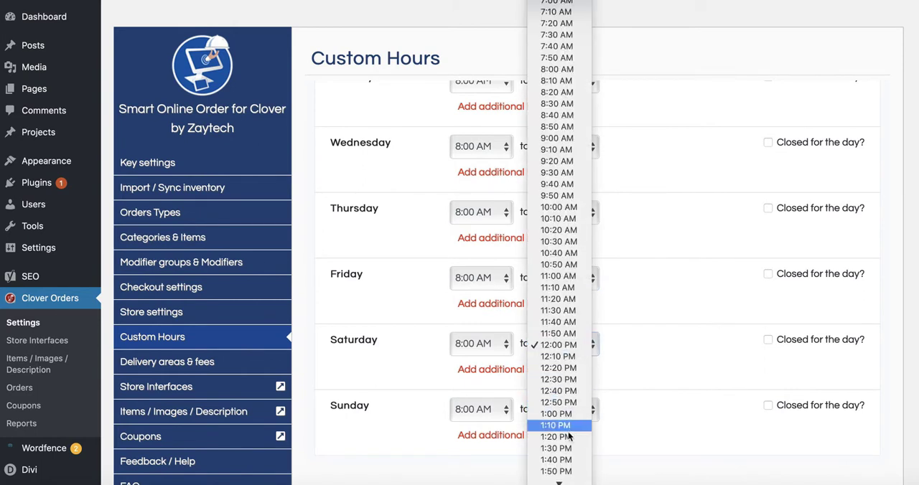
{"action": "left_click", "coordinate": [564, 471]}
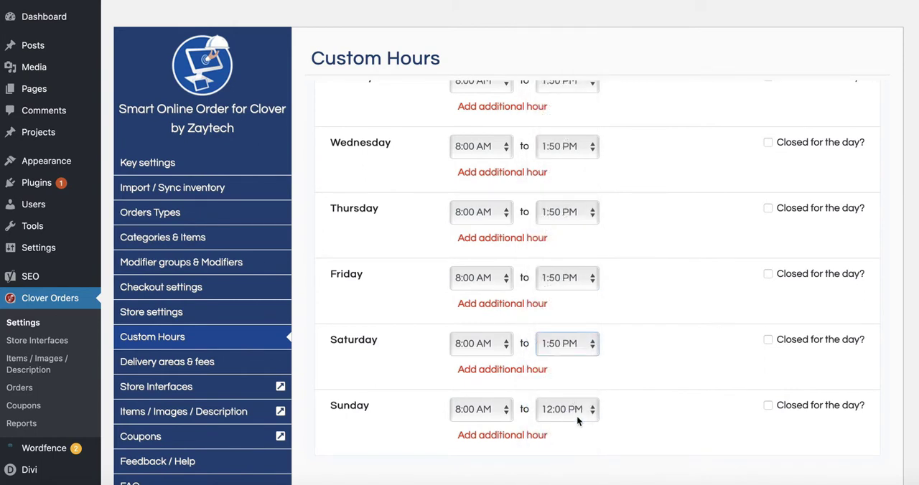
{"action": "left_click", "coordinate": [577, 418]}
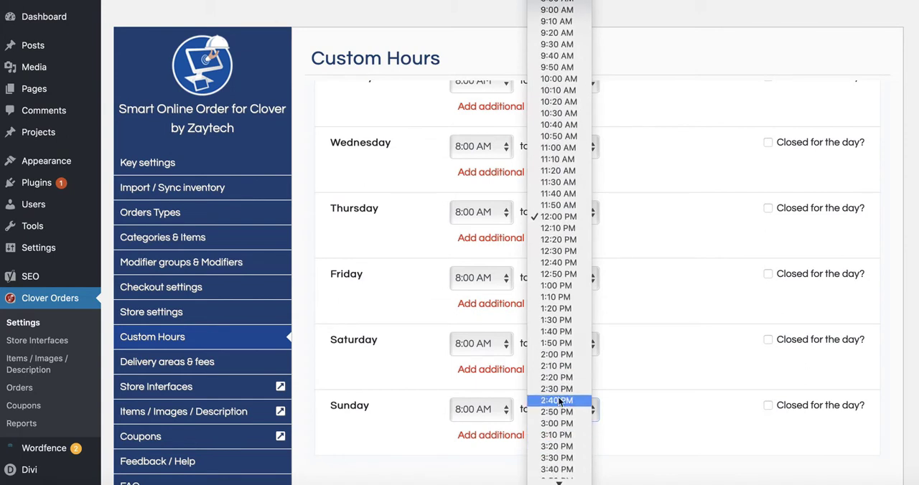
{"action": "left_click", "coordinate": [557, 343]}
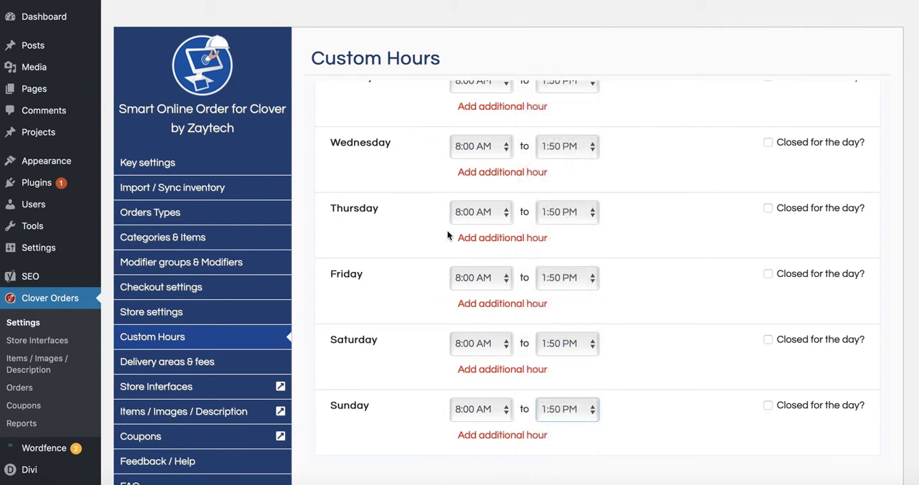
- Set the lunch start time for Tuesday and Wednesday to 11:00 AM
{"action": "scroll", "coordinate": [447, 235], "scroll_direction": "up", "scroll_amount": 4}
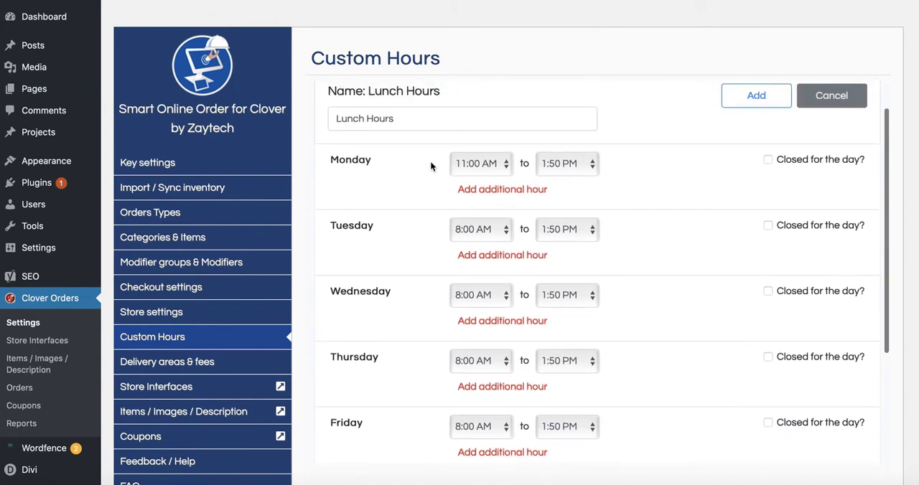
{"action": "left_click", "coordinate": [479, 231]}
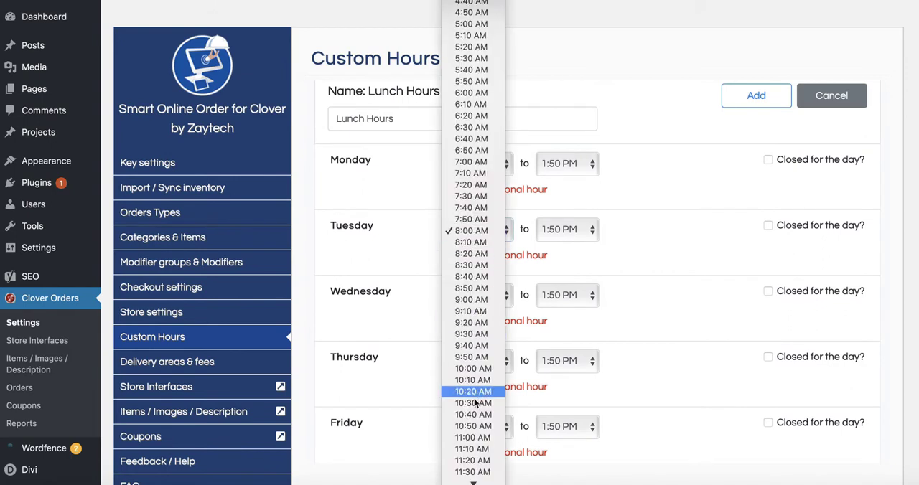
{"action": "left_click", "coordinate": [477, 437]}
{"action": "left_click", "coordinate": [479, 295]}
{"action": "scroll", "coordinate": [472, 387], "scroll_direction": "down", "scroll_amount": 1}
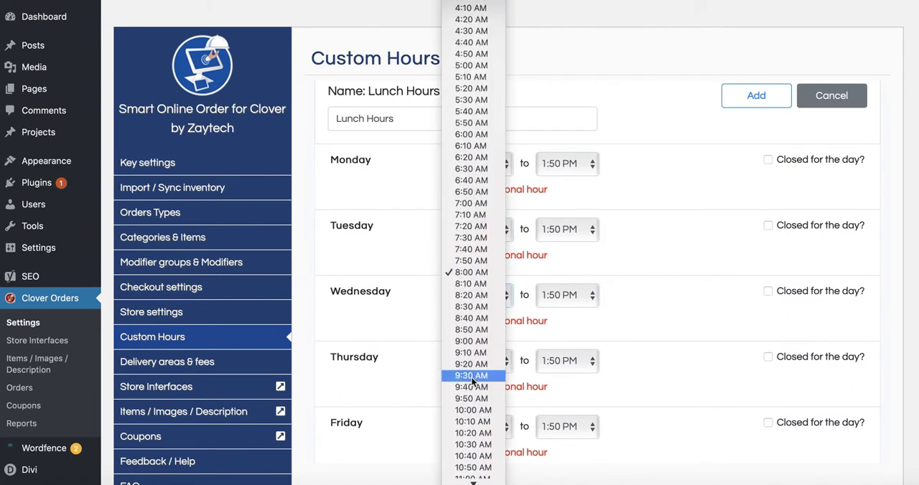
{"action": "scroll", "coordinate": [474, 448], "scroll_direction": "down", "scroll_amount": 2}
{"action": "left_click", "coordinate": [473, 455]}
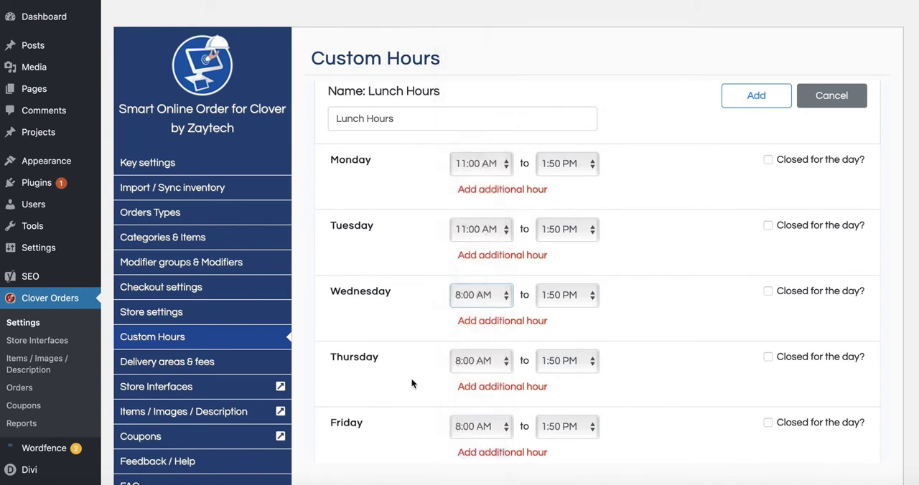
- Set Thursday's lunch start time to 11:00 AM
{"action": "scroll", "coordinate": [410, 386], "scroll_direction": "down", "scroll_amount": 3}
{"action": "left_click", "coordinate": [478, 263]}
{"action": "scroll", "coordinate": [471, 378], "scroll_direction": "down", "scroll_amount": 2}
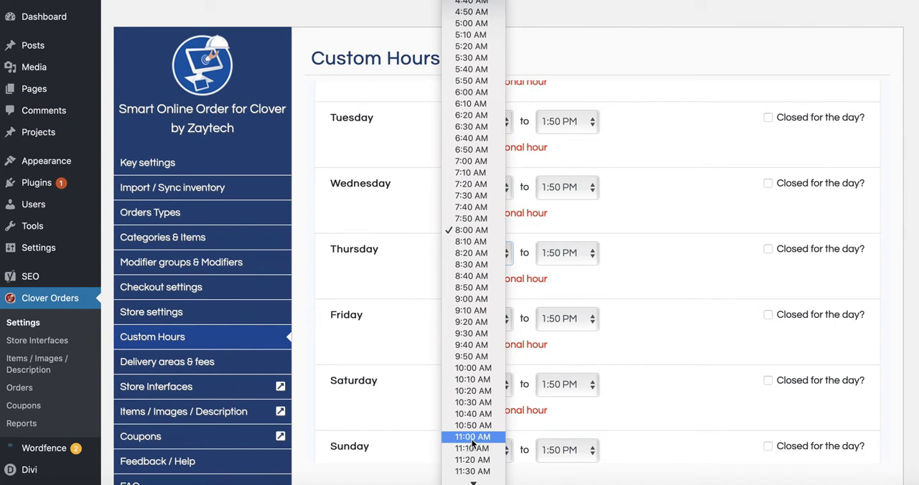
{"action": "left_click", "coordinate": [472, 436]}
- Set the lunch start time for Saturday and Friday to 11:00 AM
{"action": "scroll", "coordinate": [438, 360], "scroll_direction": "down", "scroll_amount": 2}
{"action": "left_click", "coordinate": [475, 320]}
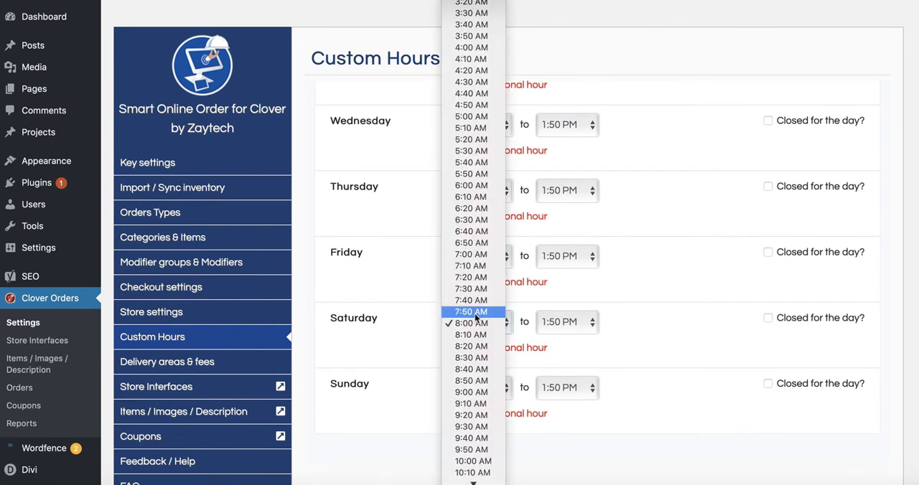
{"action": "scroll", "coordinate": [476, 396], "scroll_direction": "down", "scroll_amount": 5}
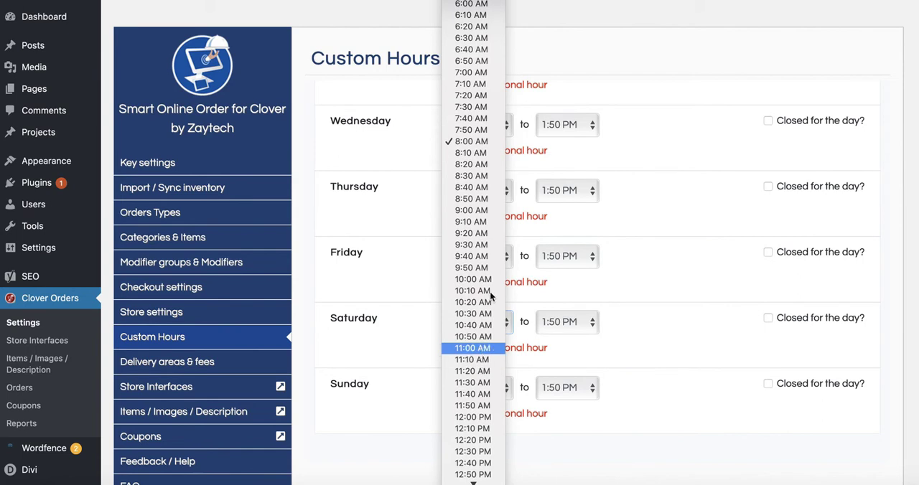
{"action": "left_click", "coordinate": [475, 349]}
{"action": "left_click", "coordinate": [491, 263]}
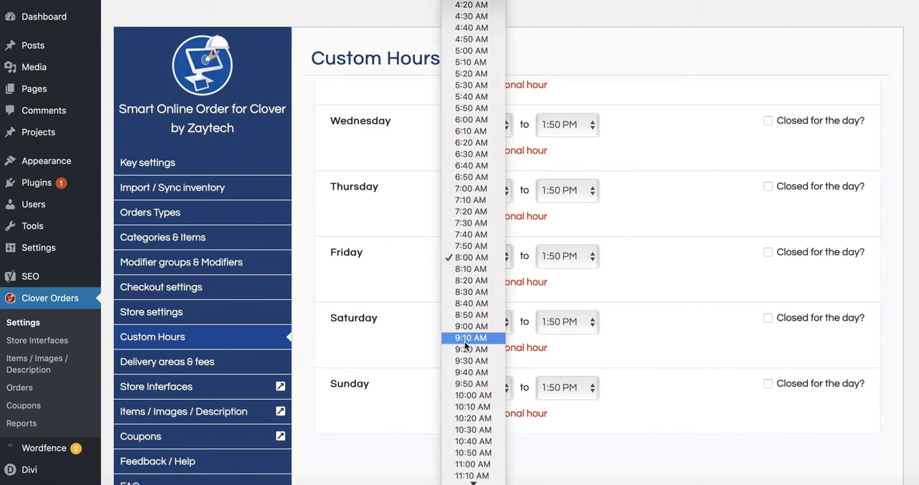
{"action": "scroll", "coordinate": [464, 341], "scroll_direction": "down", "scroll_amount": 3}
{"action": "left_click", "coordinate": [471, 392]}
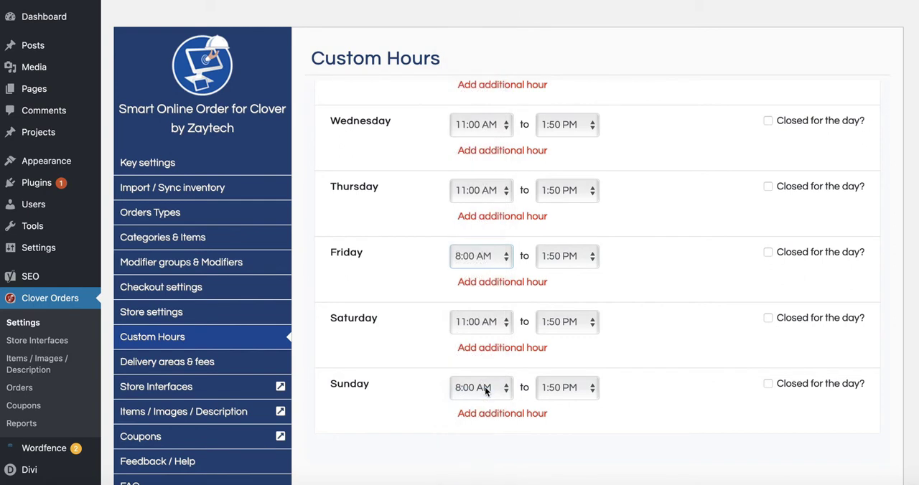
- Set Sunday's lunch start time to 11:00 AM
{"action": "left_click", "coordinate": [482, 391]}
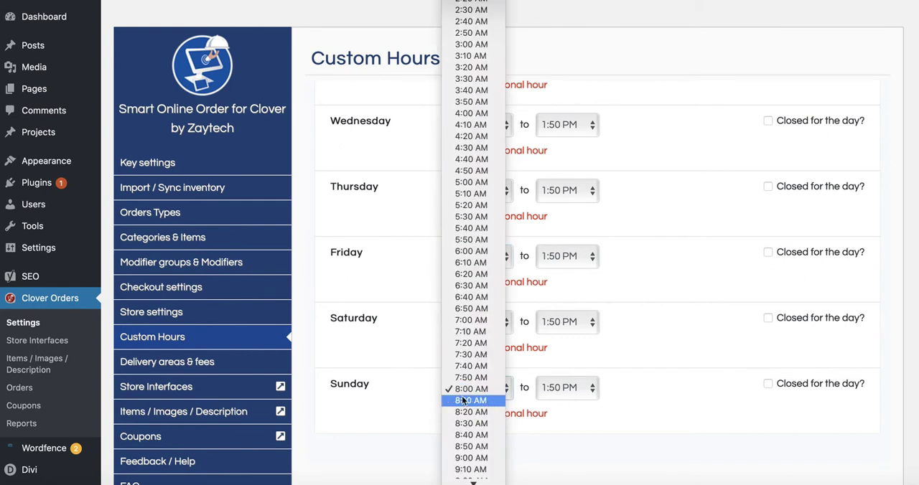
{"action": "scroll", "coordinate": [462, 396], "scroll_direction": "down", "scroll_amount": 2}
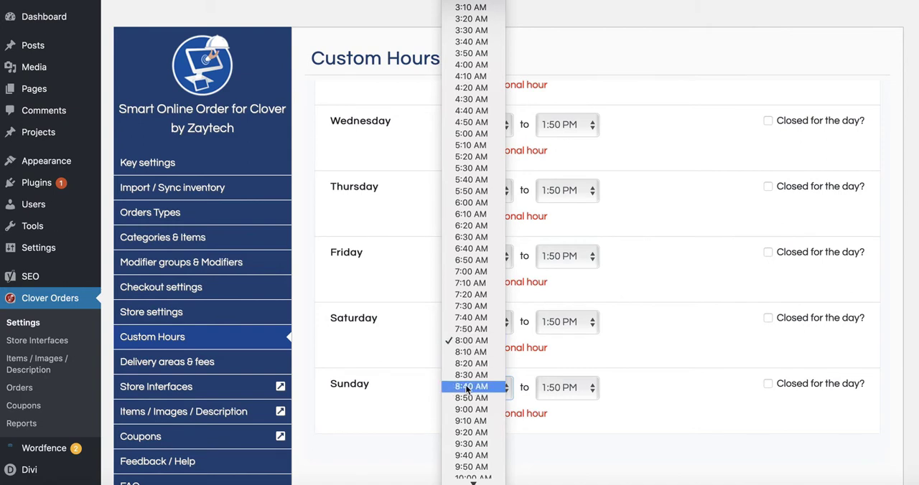
{"action": "scroll", "coordinate": [465, 387], "scroll_direction": "down", "scroll_amount": 3}
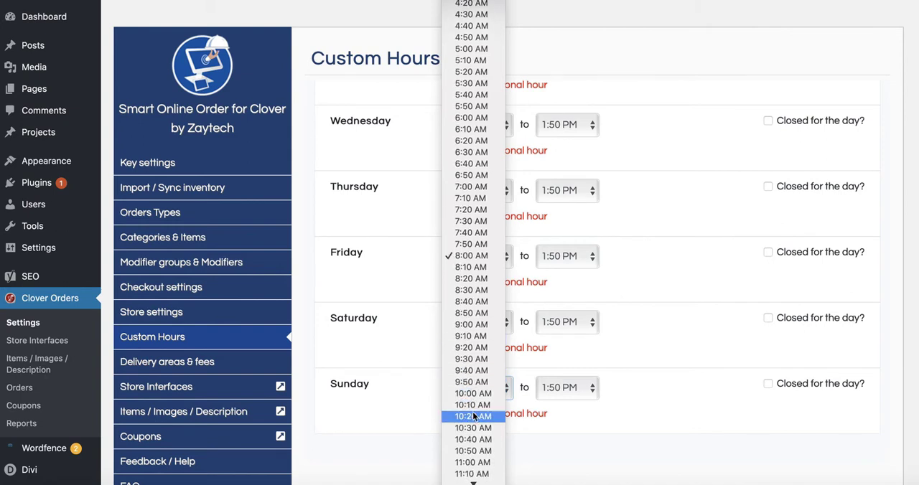
{"action": "scroll", "coordinate": [470, 413], "scroll_direction": "down", "scroll_amount": 2}
{"action": "left_click", "coordinate": [473, 414]}
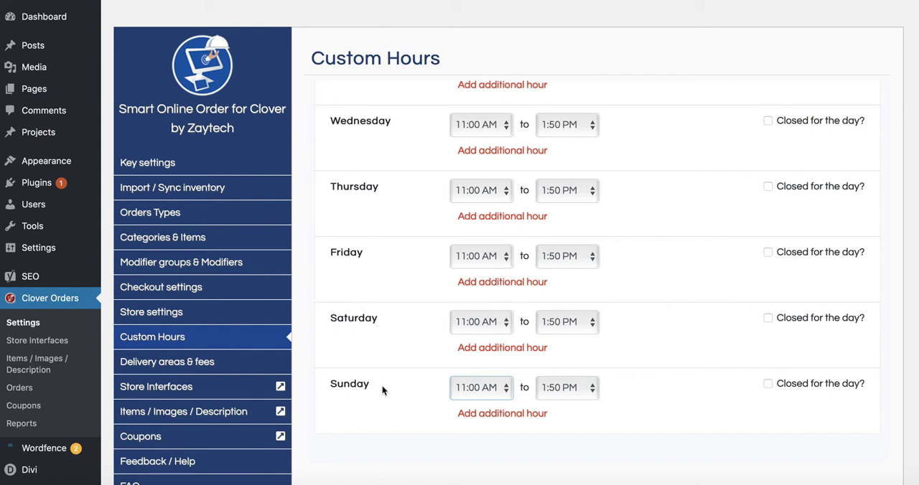
- Compare the lunch hours of all seven days with the times requested in the client's note
{"action": "left_click", "coordinate": [575, 389]}
{"action": "left_click", "coordinate": [644, 391]}
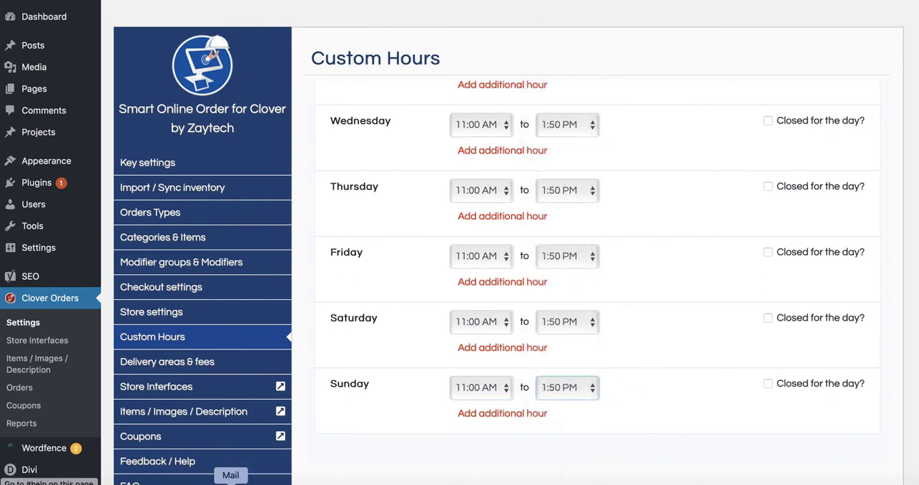
{"action": "left_click", "coordinate": [263, 481]}
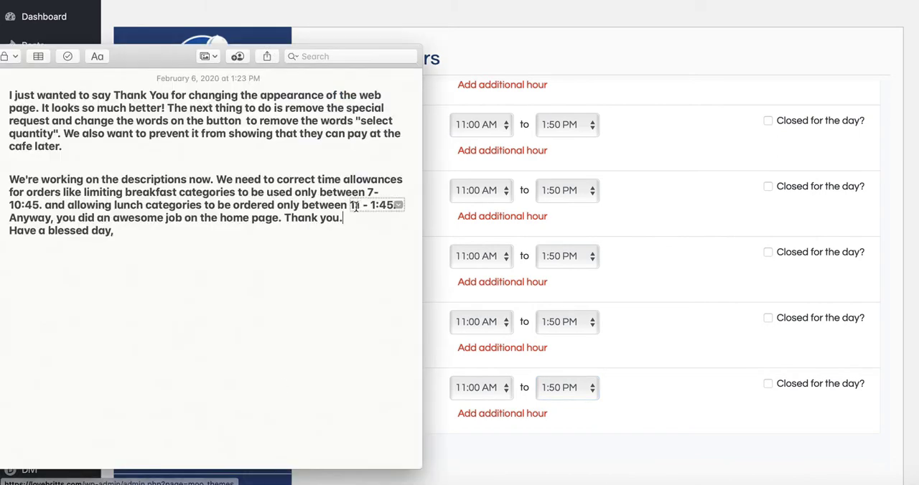
{"action": "left_click", "coordinate": [636, 273]}
{"action": "scroll", "coordinate": [635, 244], "scroll_direction": "up", "scroll_amount": 5}
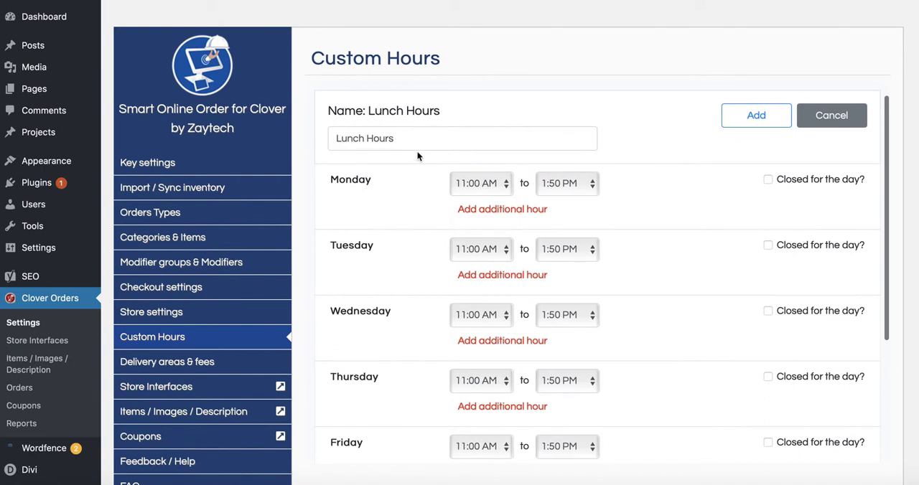
{"action": "scroll", "coordinate": [677, 273], "scroll_direction": "down", "scroll_amount": 3}
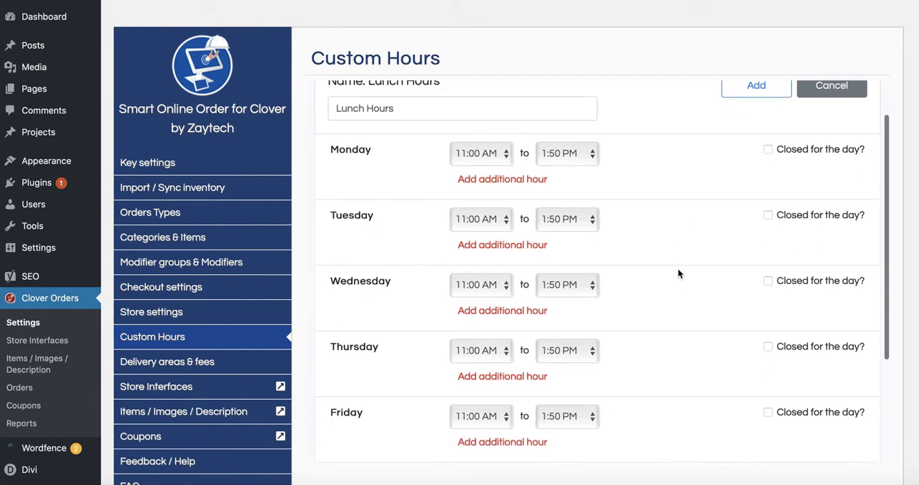
{"action": "scroll", "coordinate": [678, 273], "scroll_direction": "down", "scroll_amount": 3}
{"action": "scroll", "coordinate": [679, 270], "scroll_direction": "up", "scroll_amount": 4}
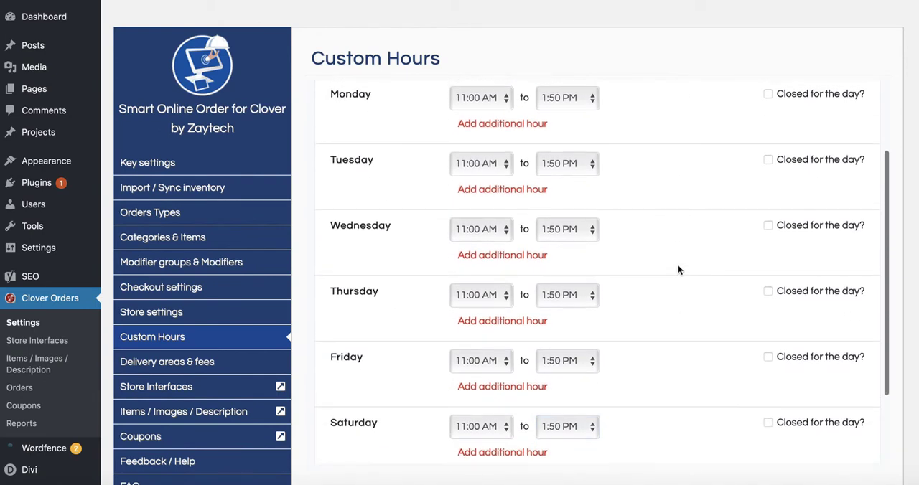
- Add the Lunch Hours schedule to the custom hours for categories
{"action": "scroll", "coordinate": [718, 150], "scroll_direction": "up", "scroll_amount": 3}
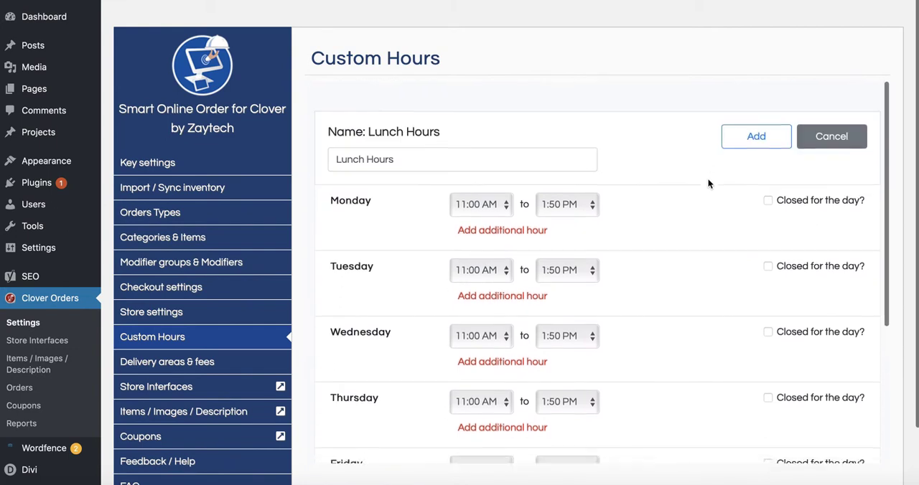
{"action": "left_click", "coordinate": [756, 135]}
{"action": "left_click", "coordinate": [677, 343]}
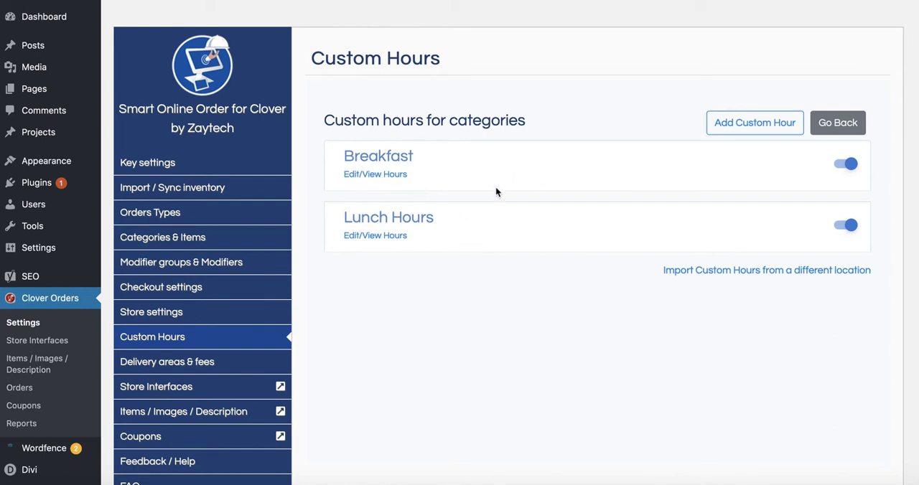
- Review the Breakfast schedule's hours for each day against the client's note, then leave the category hours list
{"action": "left_click", "coordinate": [352, 174]}
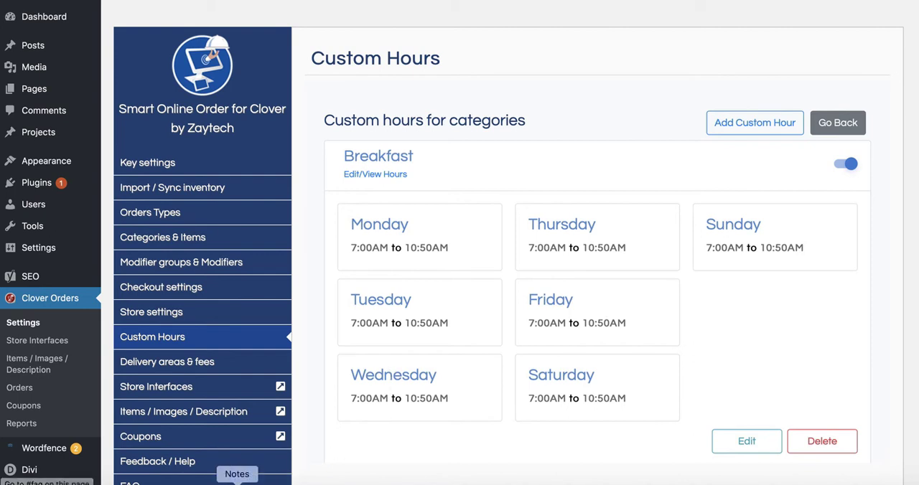
{"action": "left_click", "coordinate": [238, 480]}
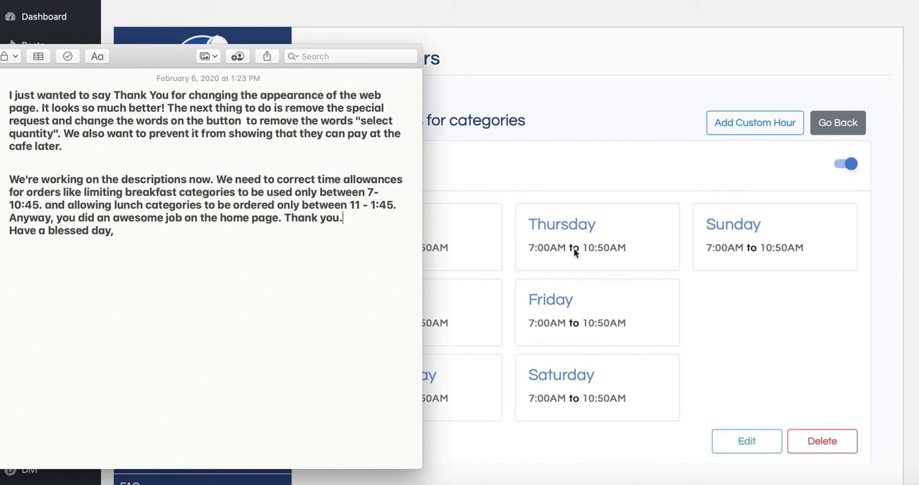
{"action": "left_click", "coordinate": [710, 295]}
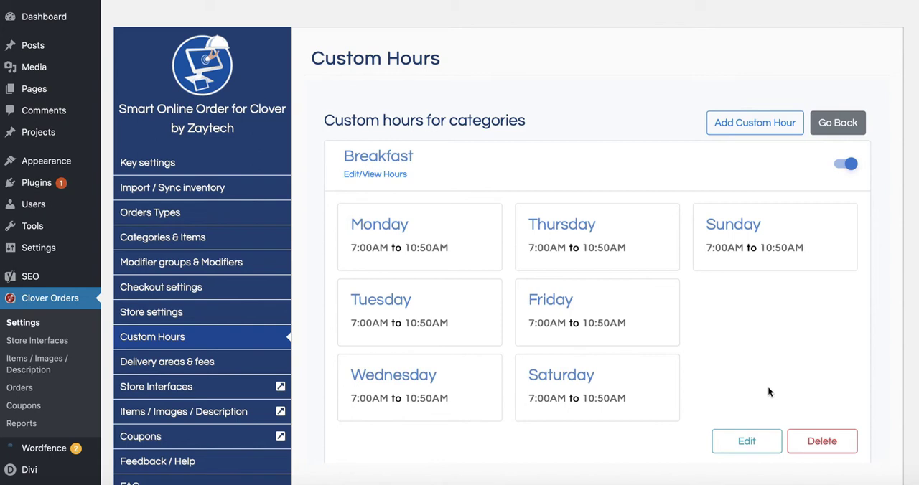
{"action": "left_click", "coordinate": [838, 123]}
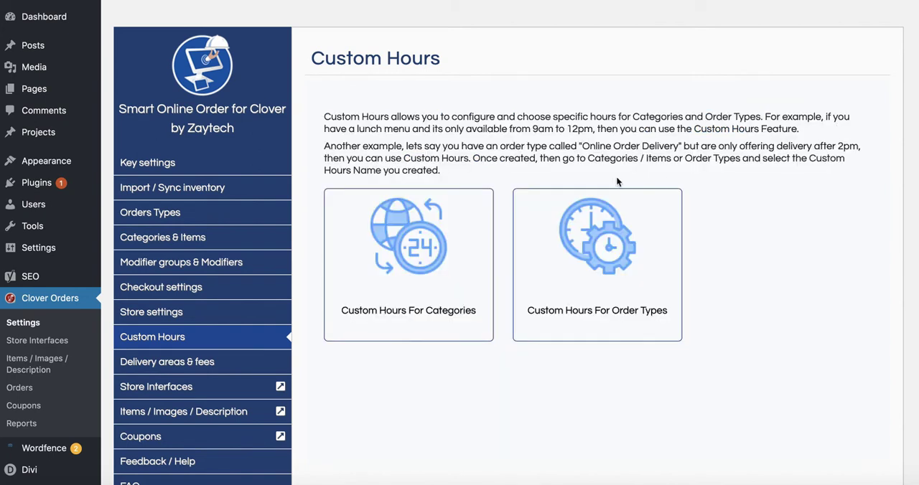
- Open the Lunch Sides category's settings, turn on custom hours for it and choose Lunch Hours
{"action": "left_click", "coordinate": [194, 244]}
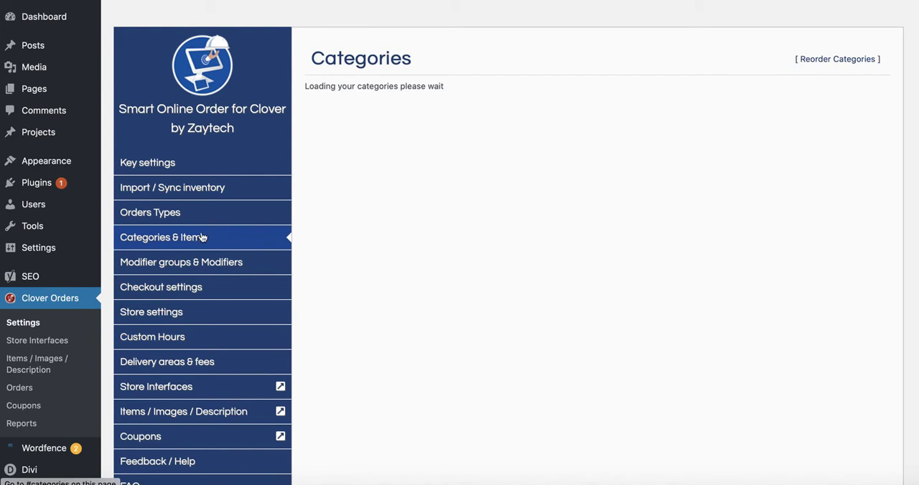
{"action": "scroll", "coordinate": [433, 290], "scroll_direction": "down", "scroll_amount": 3}
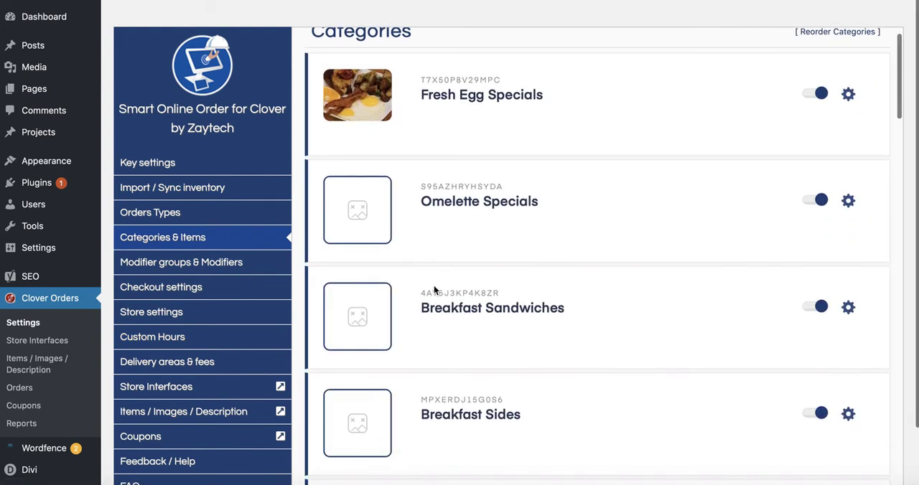
{"action": "scroll", "coordinate": [434, 289], "scroll_direction": "down", "scroll_amount": 8}
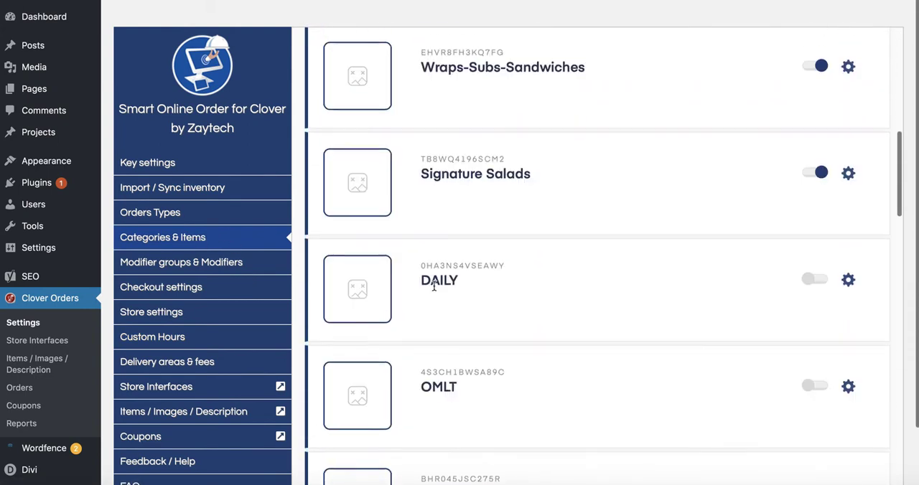
{"action": "scroll", "coordinate": [433, 289], "scroll_direction": "down", "scroll_amount": 9}
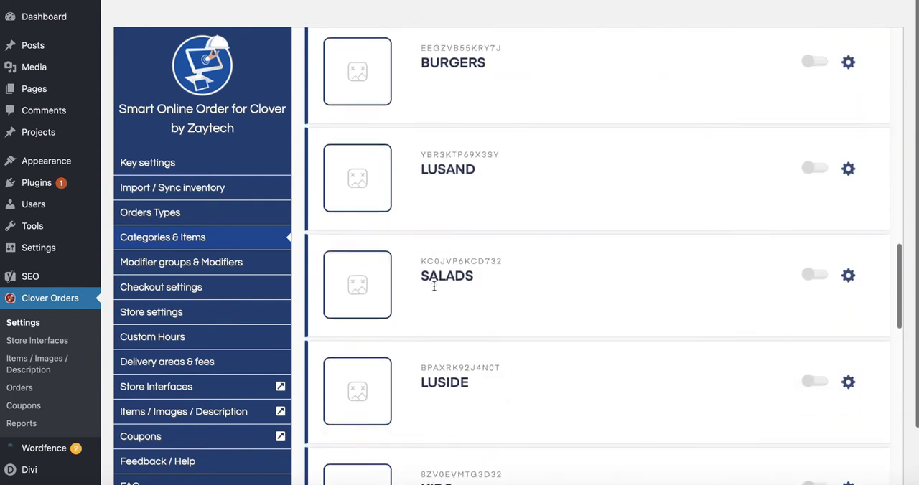
{"action": "scroll", "coordinate": [434, 289], "scroll_direction": "down", "scroll_amount": 6}
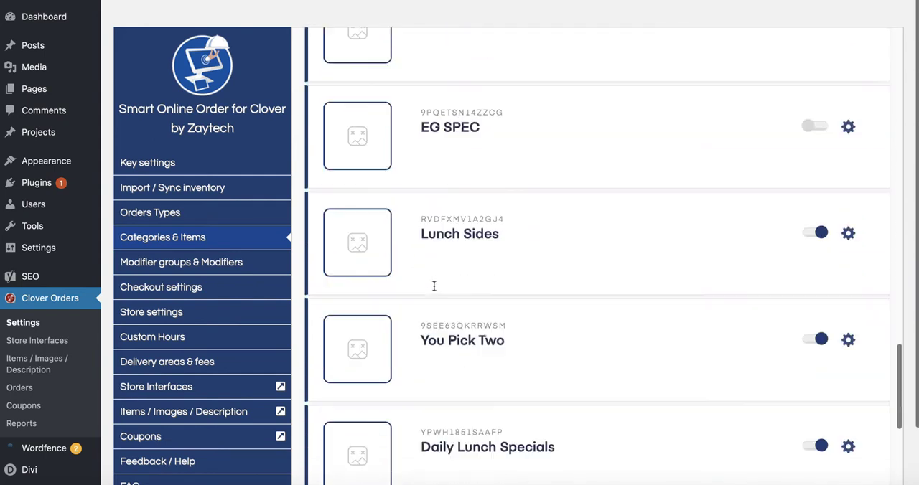
{"action": "left_click", "coordinate": [848, 190]}
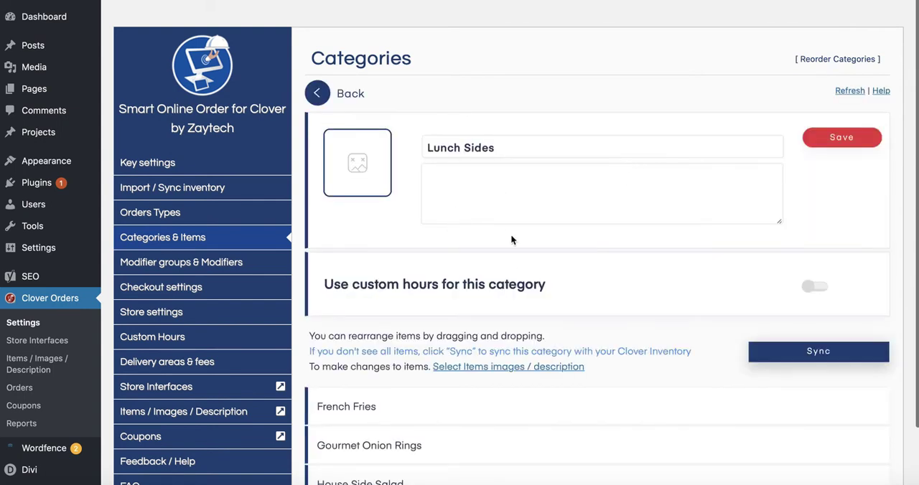
{"action": "left_click_drag", "start_coordinate": [334, 284], "coordinate": [691, 294]}
{"action": "left_click", "coordinate": [810, 287]}
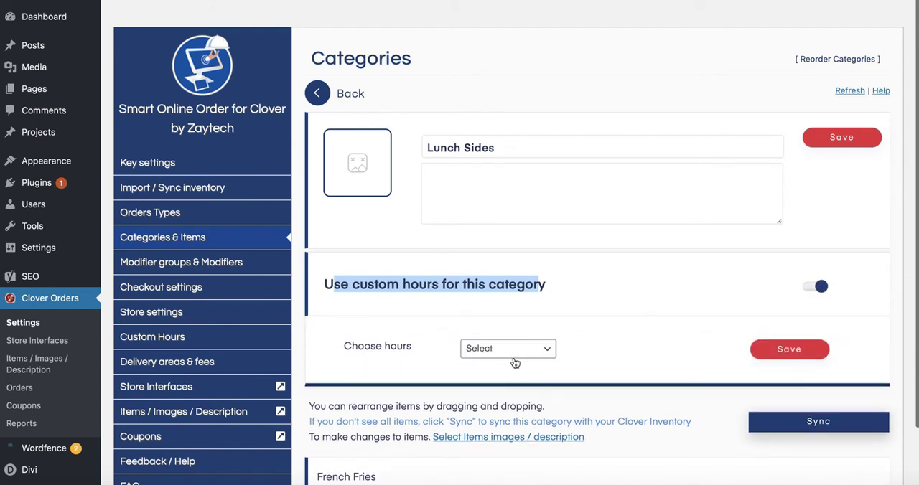
{"action": "left_click", "coordinate": [506, 350]}
{"action": "left_click", "coordinate": [493, 372]}
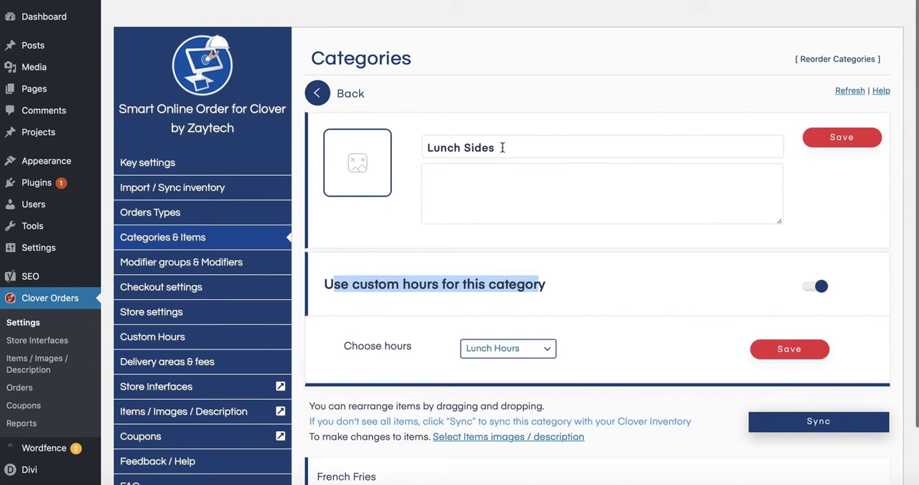
- Change the category name to "Lunch Sides (11am-1:45pm)", taking the times from the client's note
{"action": "left_click", "coordinate": [543, 147]}
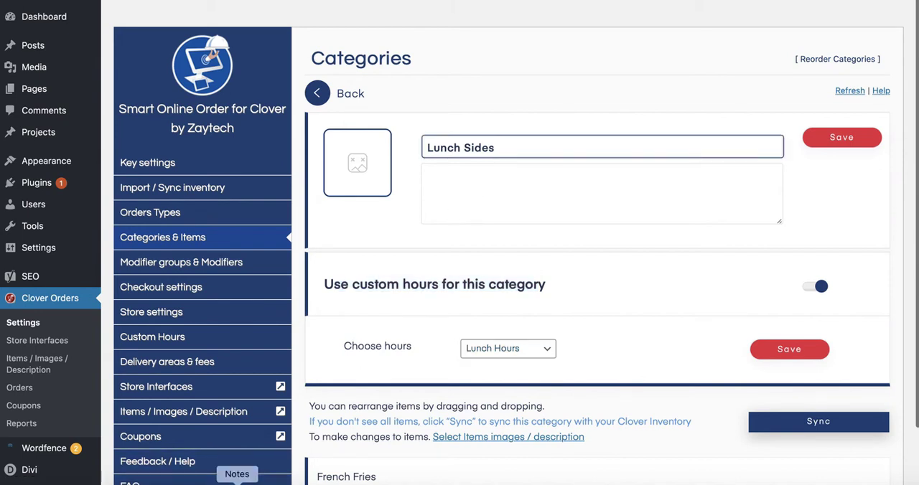
{"action": "left_click", "coordinate": [237, 483]}
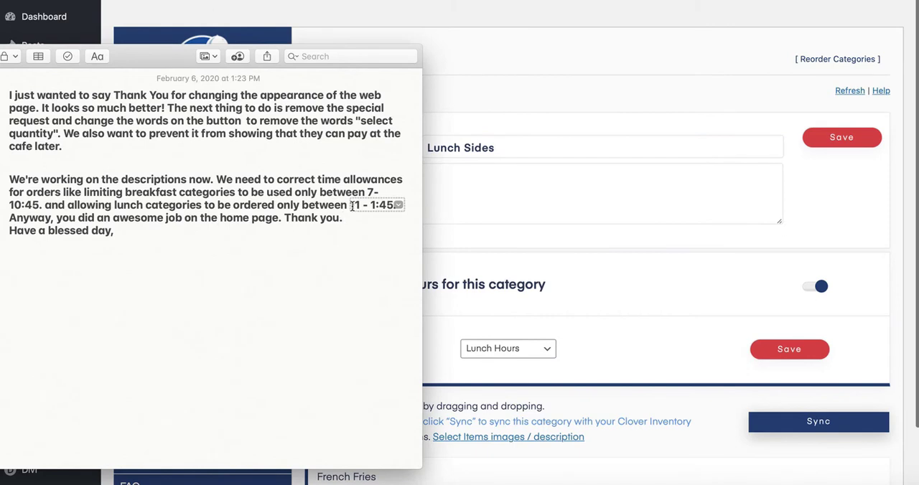
{"action": "left_click", "coordinate": [528, 146]}
{"action": "type", "text": "11:"}
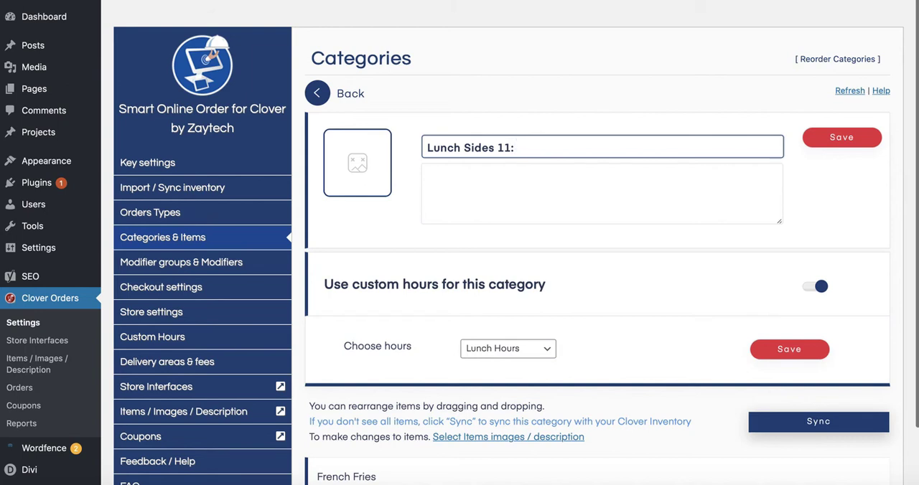
{"action": "key", "text": "BackSpace"}
{"action": "type", "text": "-1:45pm"}
{"action": "left_click", "coordinate": [511, 146]}
{"action": "type", "text": "am"}
{"action": "left_click", "coordinate": [499, 148]}
{"action": "type", "text": "("}
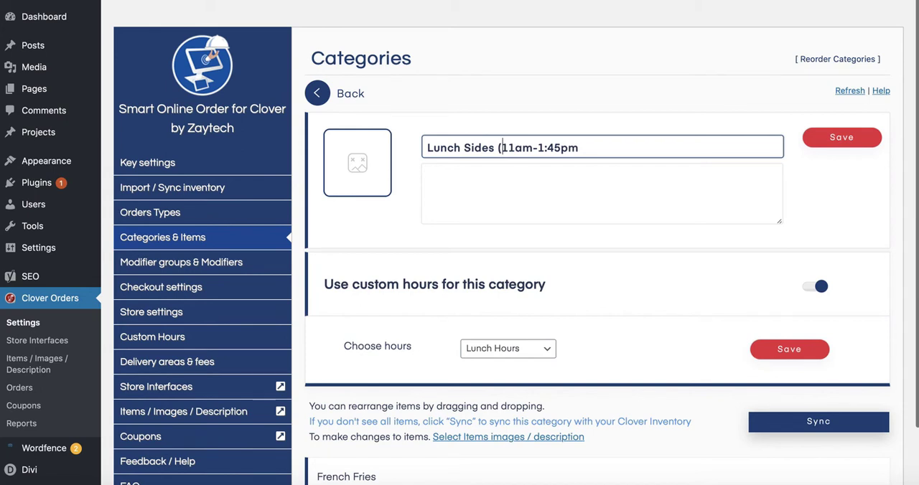
{"action": "left_click", "coordinate": [580, 147]}
{"action": "type", "text": ")"}
- Copy "(11am-1:45pm)" from the category name and save the custom hours choice for Lunch Sides
{"action": "left_click_drag", "start_coordinate": [499, 148], "coordinate": [585, 147]}
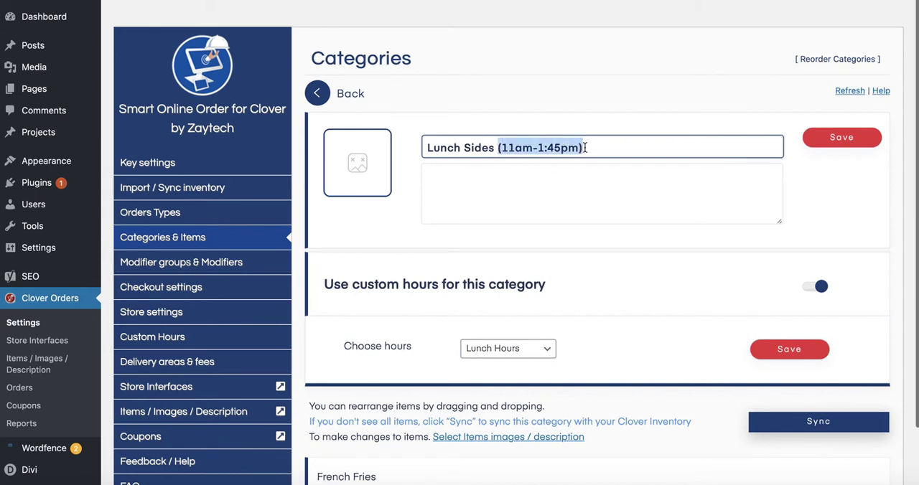
{"action": "right_click", "coordinate": [526, 147]}
{"action": "left_click", "coordinate": [532, 194]}
{"action": "left_click", "coordinate": [544, 199]}
{"action": "left_click", "coordinate": [776, 353]}
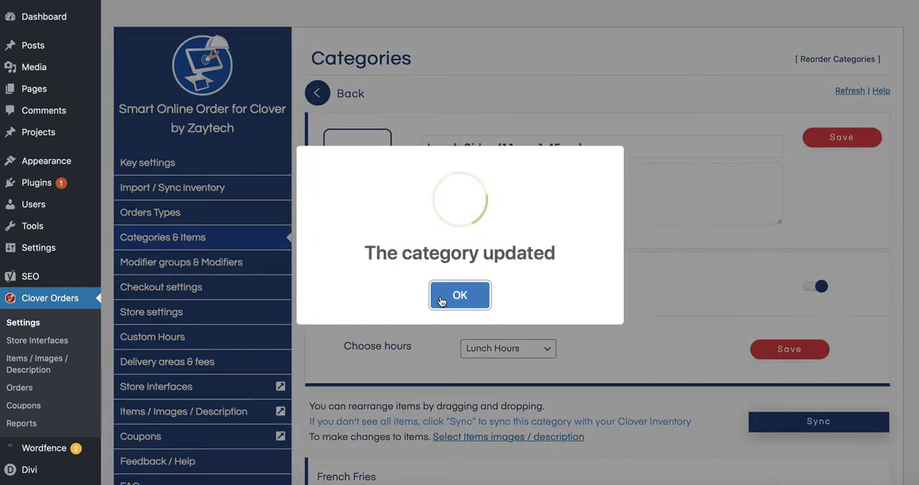
{"action": "left_click", "coordinate": [456, 295]}
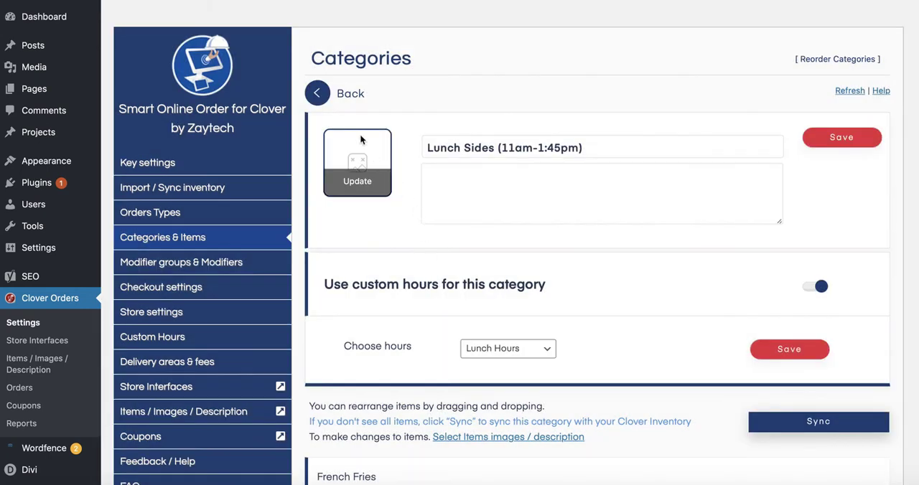
- Open the Daily Lunch Specials category's settings and append the copied "(11am-1:45pm)" to its name
{"action": "left_click", "coordinate": [317, 94]}
{"action": "scroll", "coordinate": [426, 348], "scroll_direction": "down", "scroll_amount": 5}
{"action": "scroll", "coordinate": [426, 346], "scroll_direction": "down", "scroll_amount": 10}
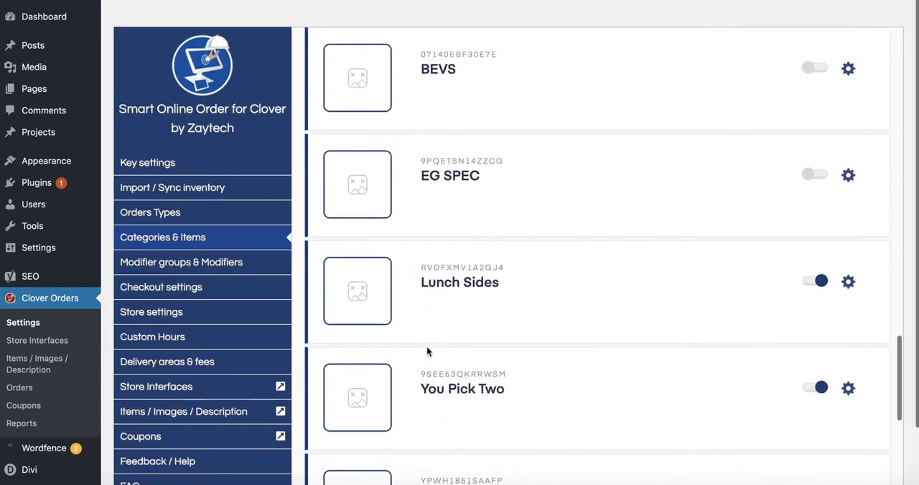
{"action": "left_click", "coordinate": [845, 342]}
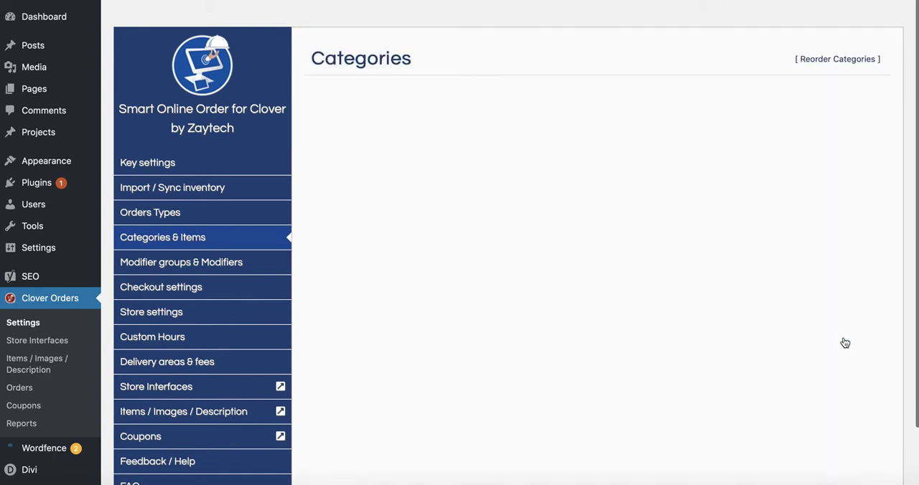
{"action": "left_click", "coordinate": [555, 148]}
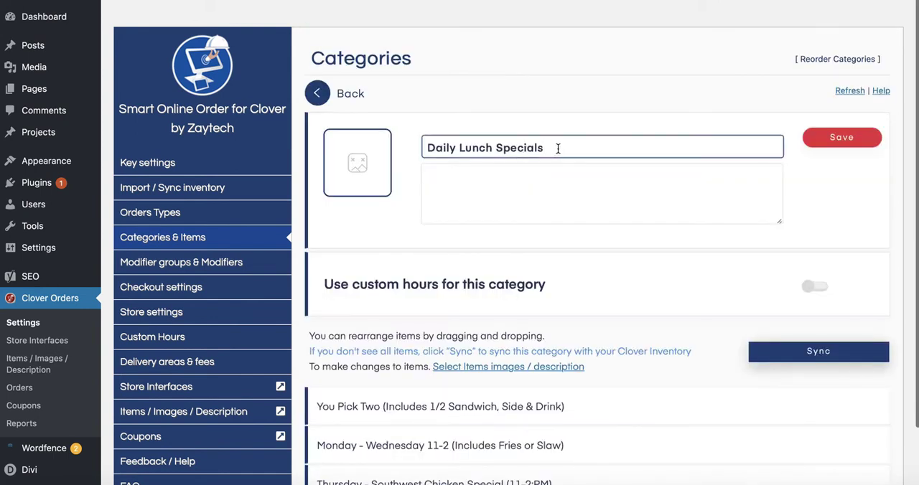
{"action": "right_click", "coordinate": [554, 147]}
{"action": "left_click", "coordinate": [572, 179]}
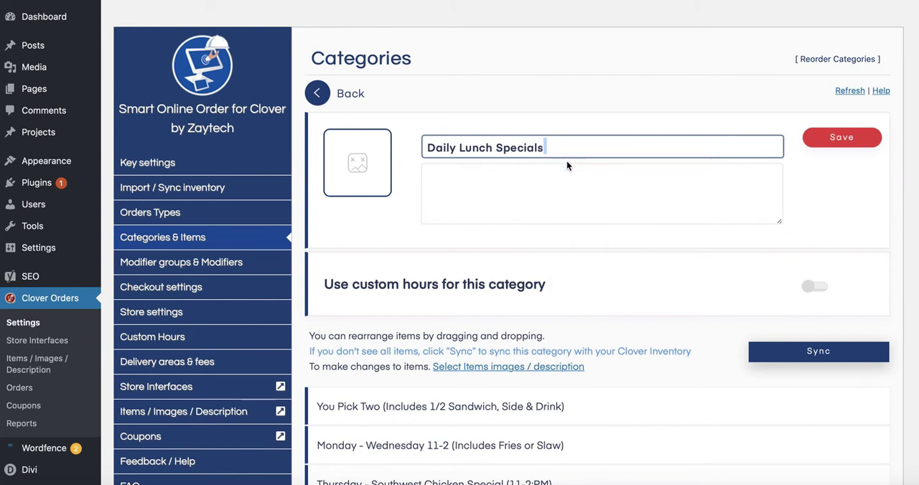
{"action": "left_click", "coordinate": [546, 148]}
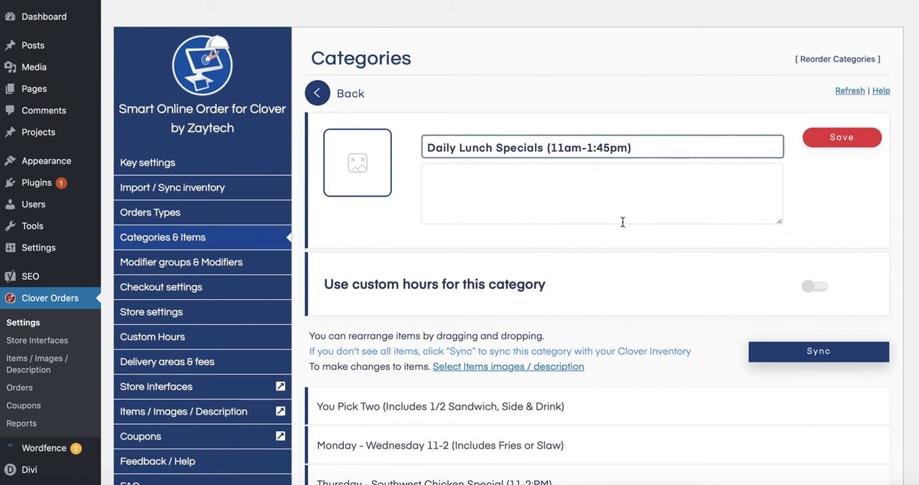
- Turn on custom hours for Daily Lunch Specials, choose Lunch Hours and save the choice
{"action": "left_click", "coordinate": [809, 286]}
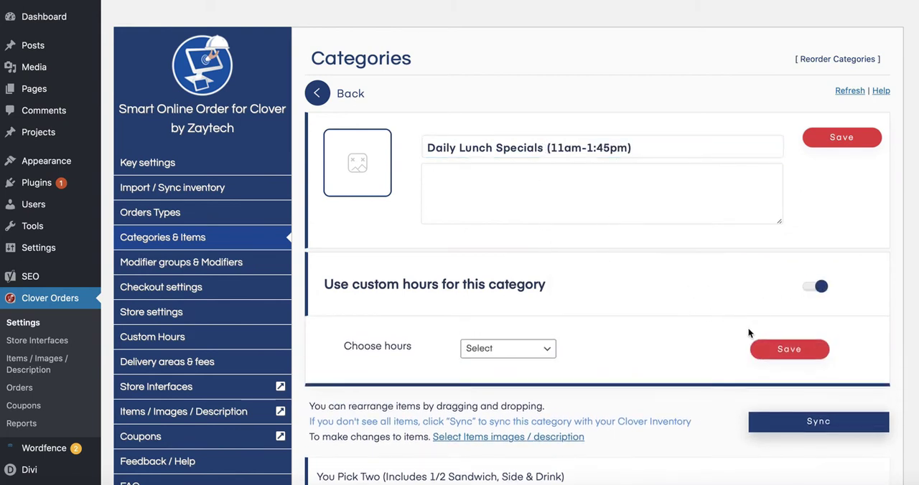
{"action": "left_click", "coordinate": [550, 352]}
{"action": "left_click", "coordinate": [495, 374]}
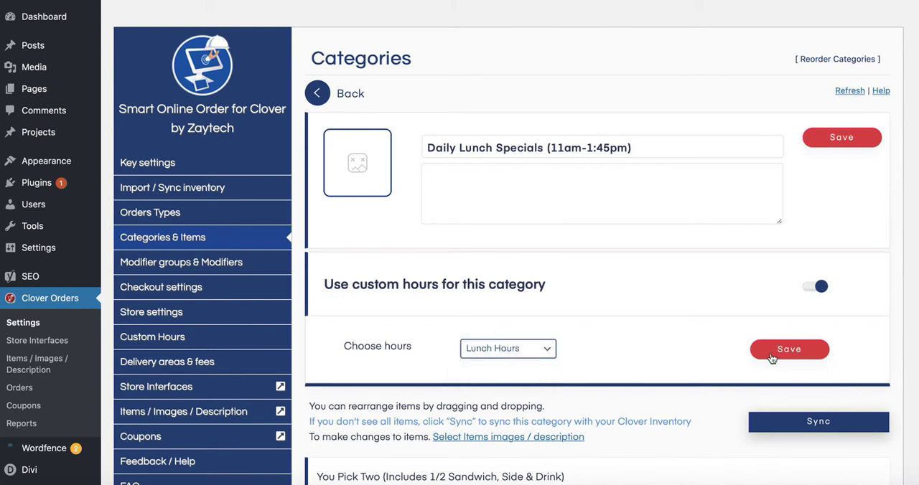
{"action": "left_click", "coordinate": [780, 357]}
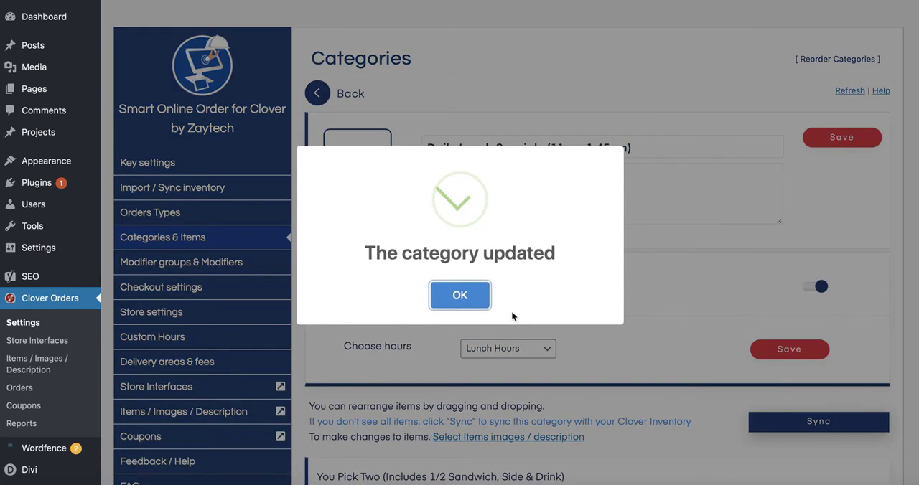
{"action": "left_click", "coordinate": [459, 293]}
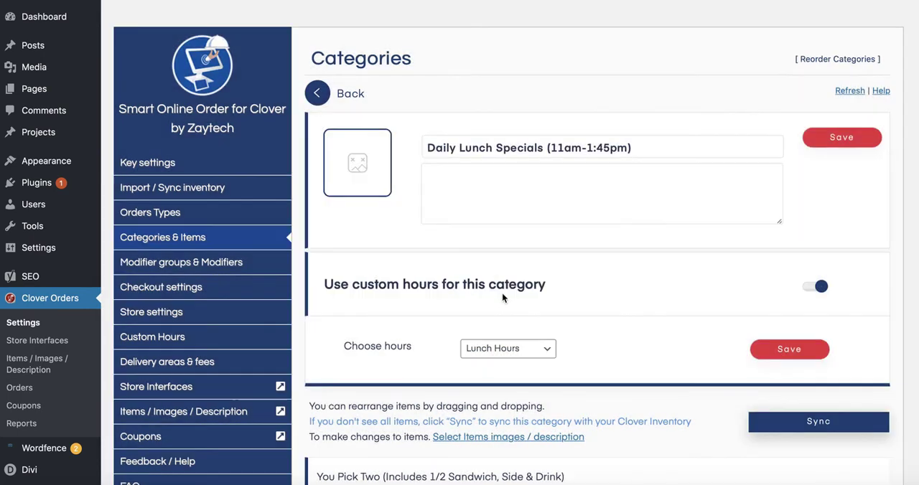
- Open the Kids Lunch category's settings and append the copied "(11am-1:45pm)" to its name
{"action": "left_click", "coordinate": [317, 94]}
{"action": "scroll", "coordinate": [424, 292], "scroll_direction": "down", "scroll_amount": 10}
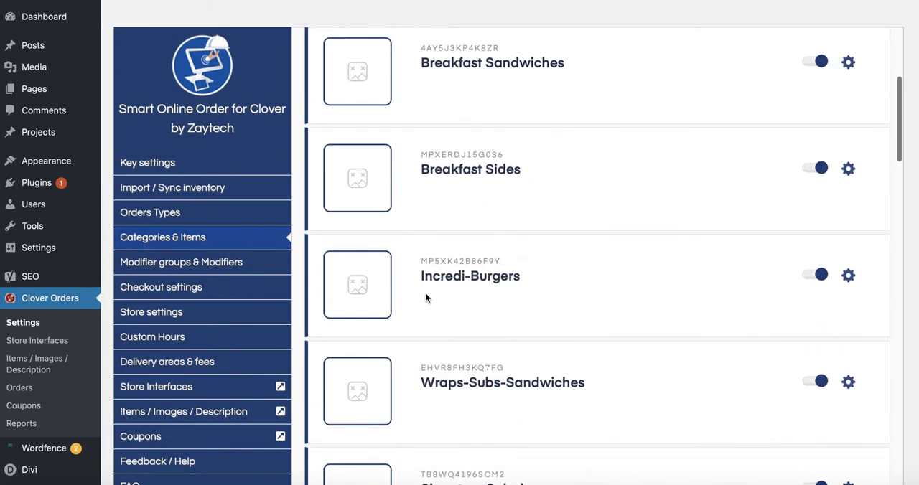
{"action": "scroll", "coordinate": [424, 298], "scroll_direction": "down", "scroll_amount": 4}
{"action": "scroll", "coordinate": [481, 334], "scroll_direction": "down", "scroll_amount": 1}
{"action": "scroll", "coordinate": [481, 334], "scroll_direction": "down", "scroll_amount": 3}
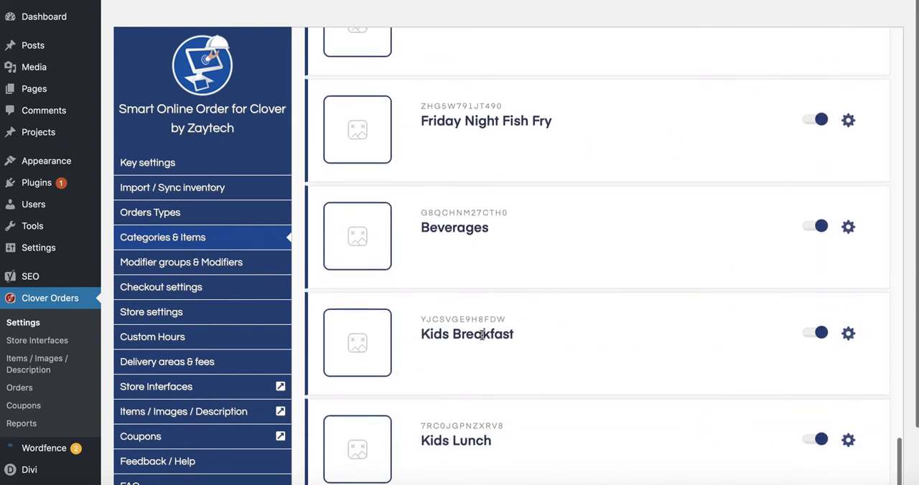
{"action": "left_click", "coordinate": [848, 445]}
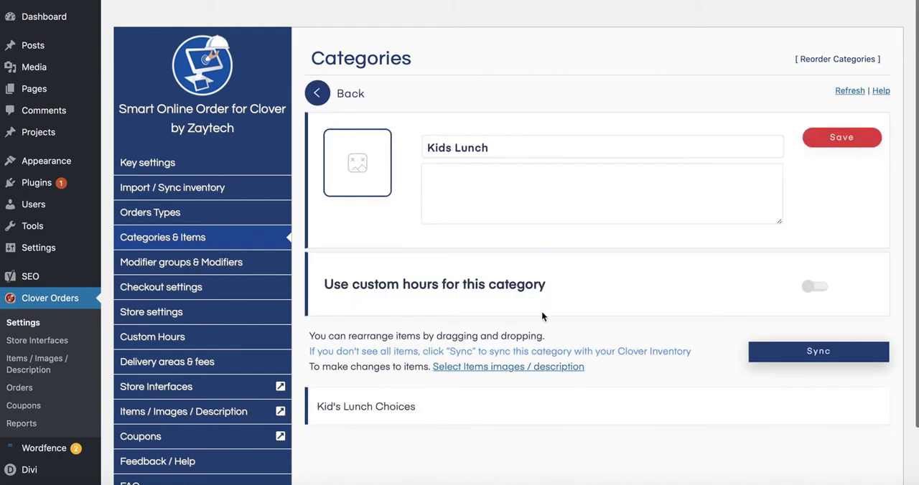
{"action": "left_click", "coordinate": [550, 149]}
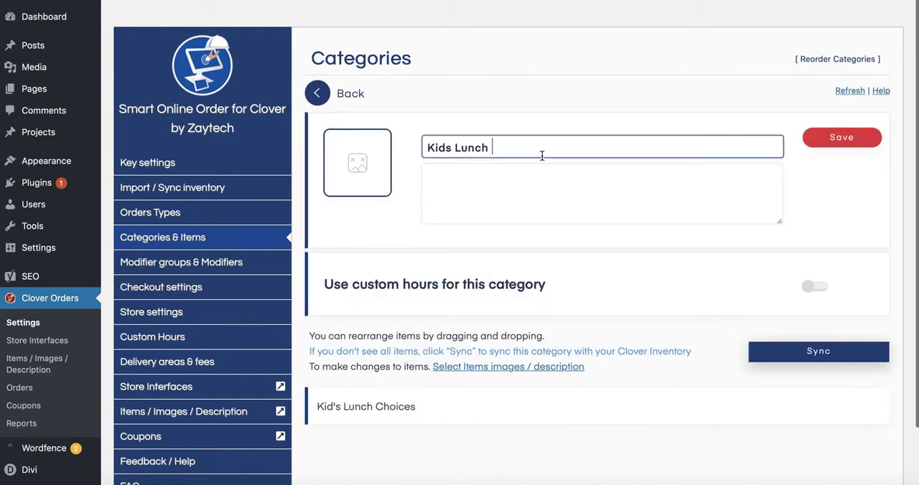
{"action": "right_click", "coordinate": [501, 158]}
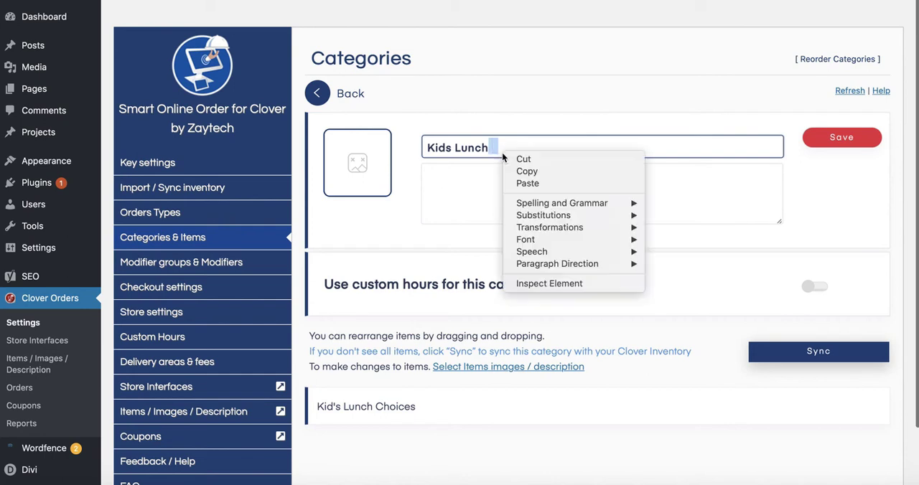
{"action": "left_click", "coordinate": [504, 178]}
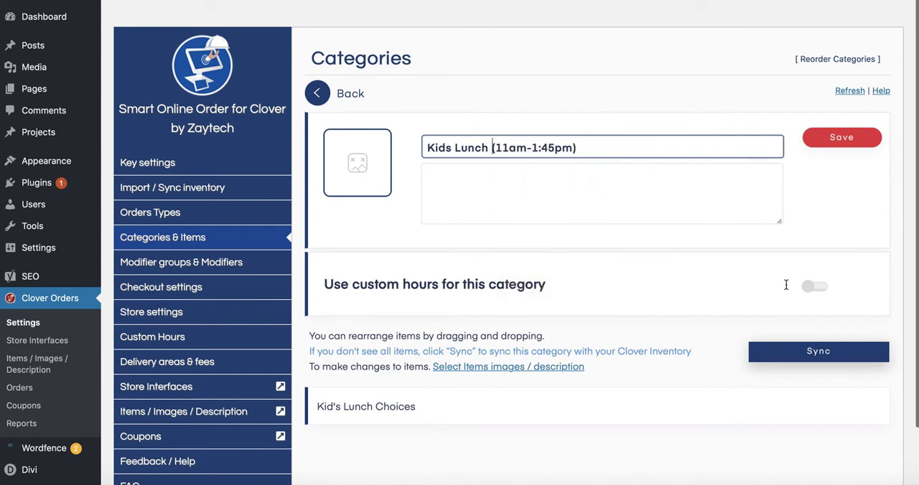
- Turn on custom hours for Kids Lunch, choose Lunch Hours and save the choice
{"action": "left_click", "coordinate": [816, 286]}
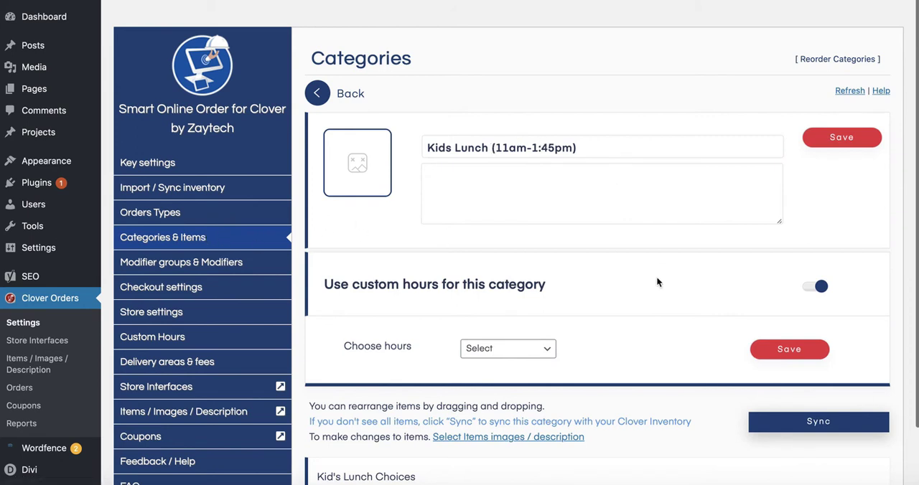
{"action": "left_click", "coordinate": [542, 350]}
{"action": "left_click", "coordinate": [490, 373]}
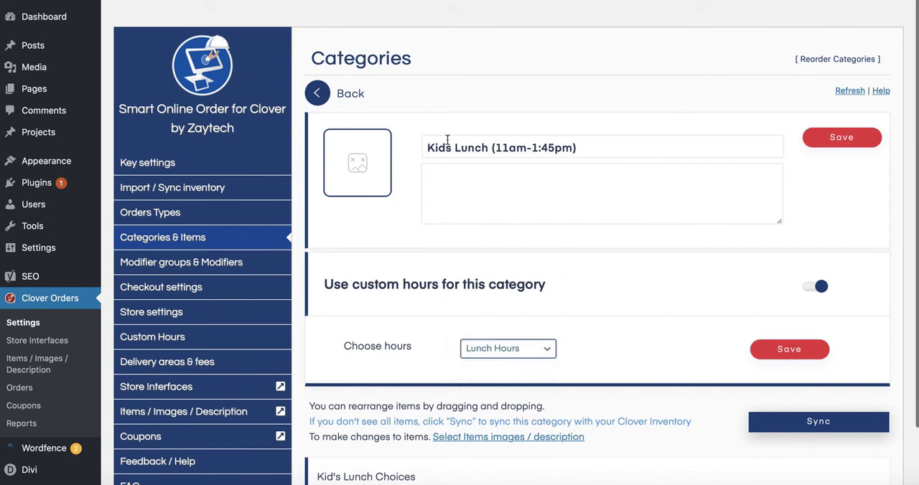
{"action": "left_click_drag", "start_coordinate": [455, 149], "coordinate": [485, 148]}
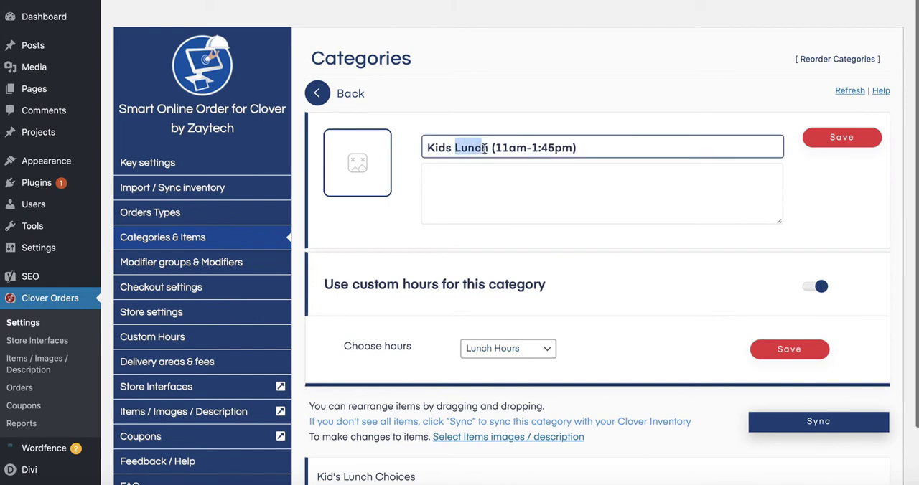
{"action": "left_click", "coordinate": [774, 351]}
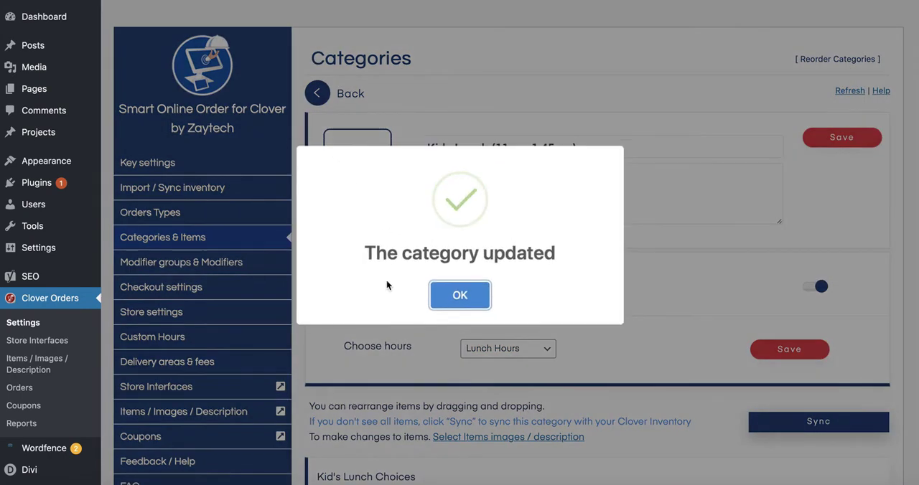
{"action": "left_click", "coordinate": [442, 295]}
- Open the Breakfast Sandwiches category's settings and copy the breakfast times "7- 10:45" from the client's note in Notes
{"action": "left_click", "coordinate": [317, 95]}
{"action": "scroll", "coordinate": [451, 249], "scroll_direction": "down", "scroll_amount": 5}
{"action": "scroll", "coordinate": [470, 178], "scroll_direction": "down", "scroll_amount": 10}
{"action": "scroll", "coordinate": [469, 179], "scroll_direction": "up", "scroll_amount": 8}
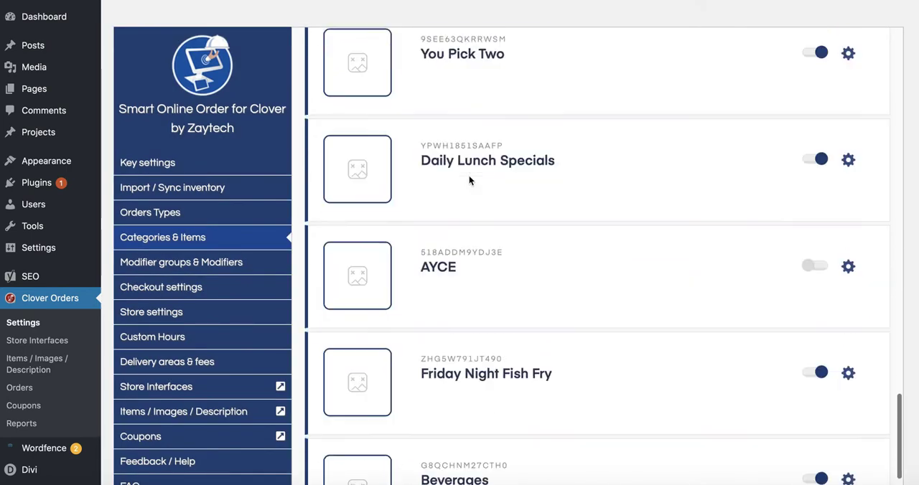
{"action": "scroll", "coordinate": [511, 199], "scroll_direction": "up", "scroll_amount": 10}
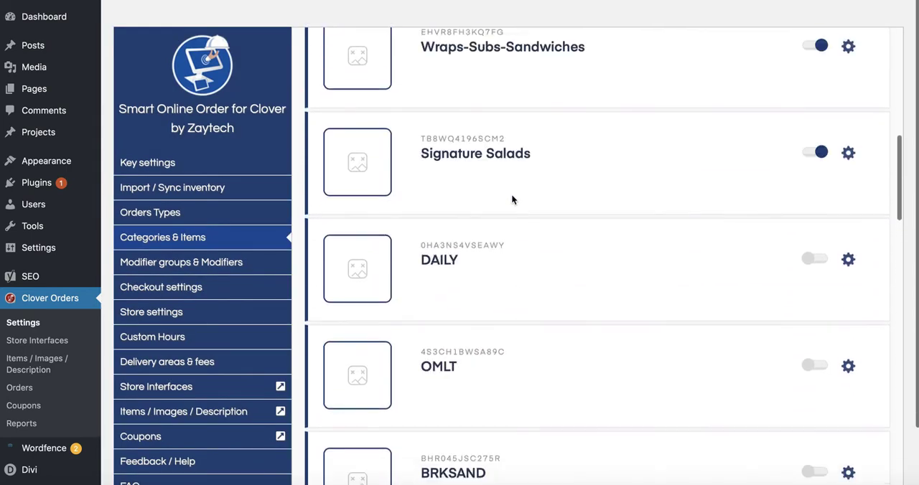
{"action": "scroll", "coordinate": [512, 200], "scroll_direction": "up", "scroll_amount": 3}
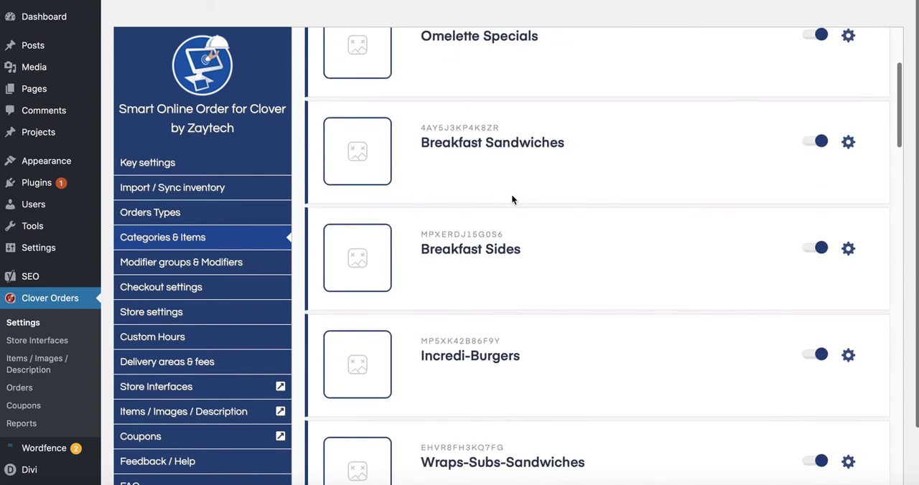
{"action": "left_click", "coordinate": [848, 142]}
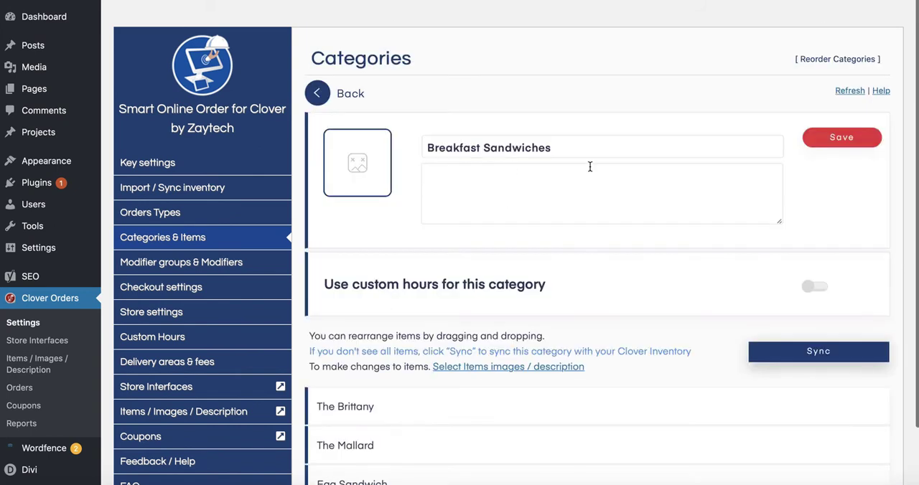
{"action": "left_click", "coordinate": [237, 476]}
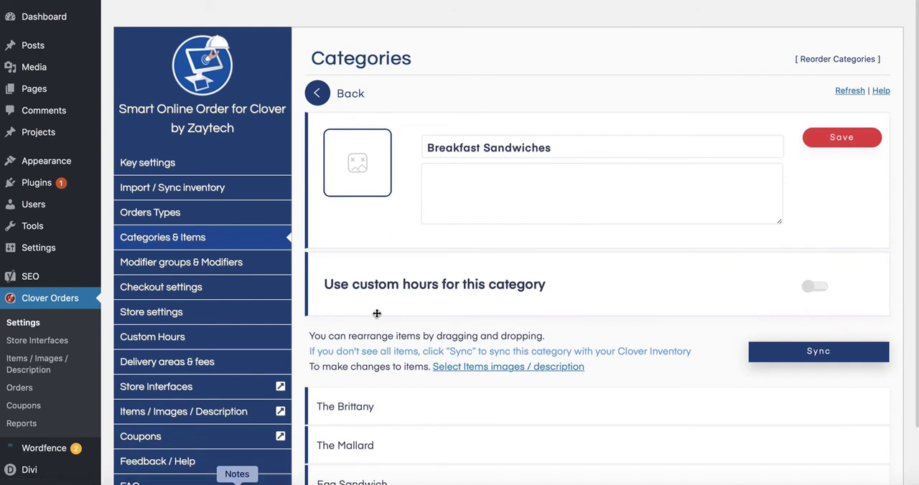
{"action": "left_click_drag", "start_coordinate": [367, 190], "coordinate": [40, 206]}
{"action": "right_click", "coordinate": [40, 206]}
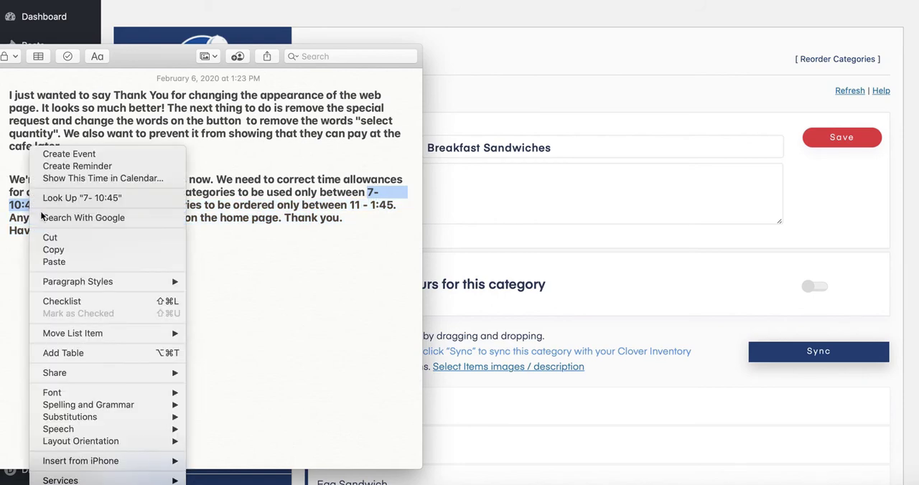
{"action": "left_click", "coordinate": [53, 249]}
- Add the copied times to the category name so it reads "Breakfast Sandwiches (7am- 10:45am)"
{"action": "left_click", "coordinate": [557, 147]}
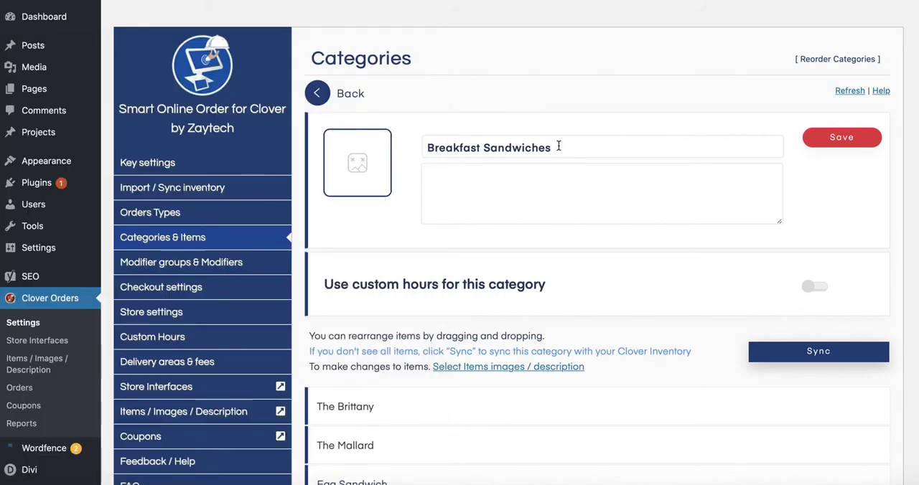
{"action": "right_click", "coordinate": [554, 146]}
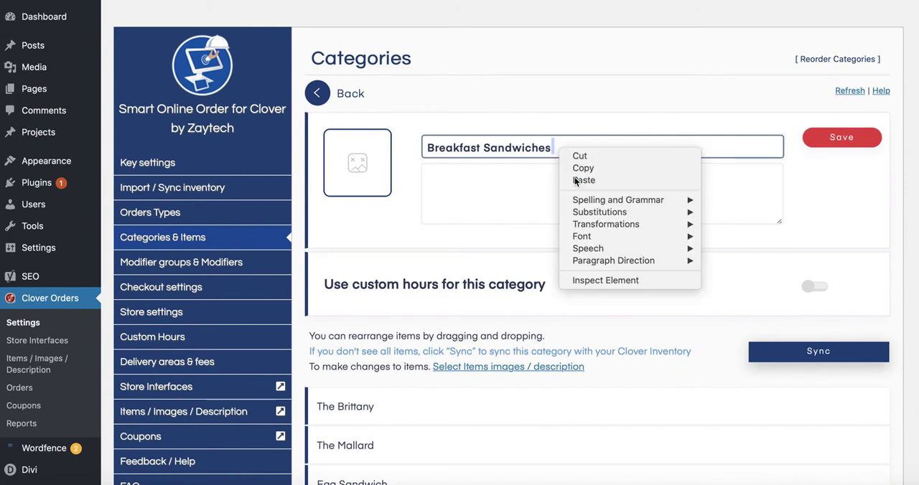
{"action": "left_click", "coordinate": [581, 181]}
{"action": "left_click", "coordinate": [552, 146]}
{"action": "left_click", "coordinate": [561, 148]}
{"action": "type", "text": "am- 10:45am"}
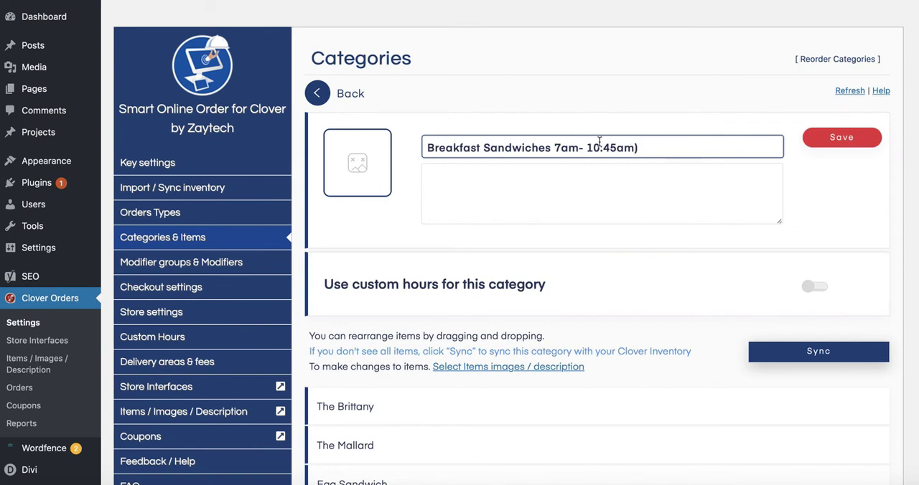
{"action": "type", "text": "("}
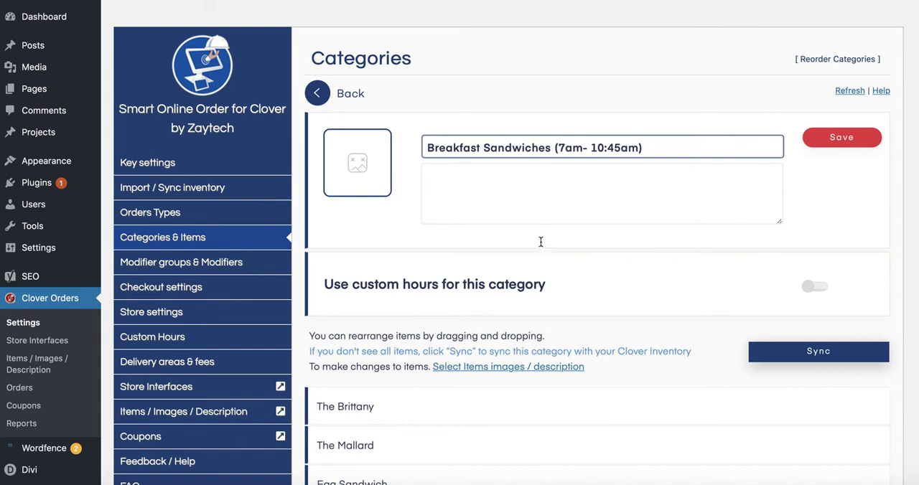
- Turn on custom hours for Breakfast Sandwiches, choose Breakfast and save the choice
{"action": "left_click", "coordinate": [809, 291]}
{"action": "left_click", "coordinate": [811, 293]}
{"action": "left_click", "coordinate": [492, 350]}
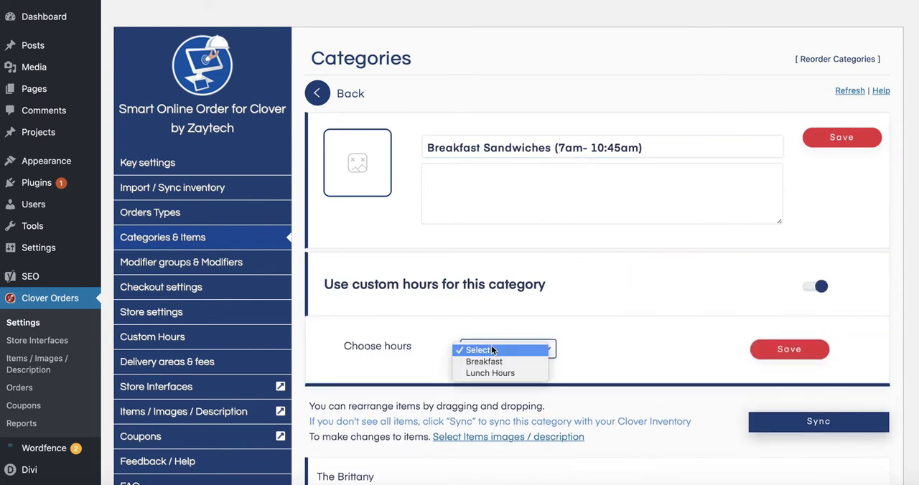
{"action": "left_click", "coordinate": [488, 362]}
{"action": "left_click", "coordinate": [789, 349]}
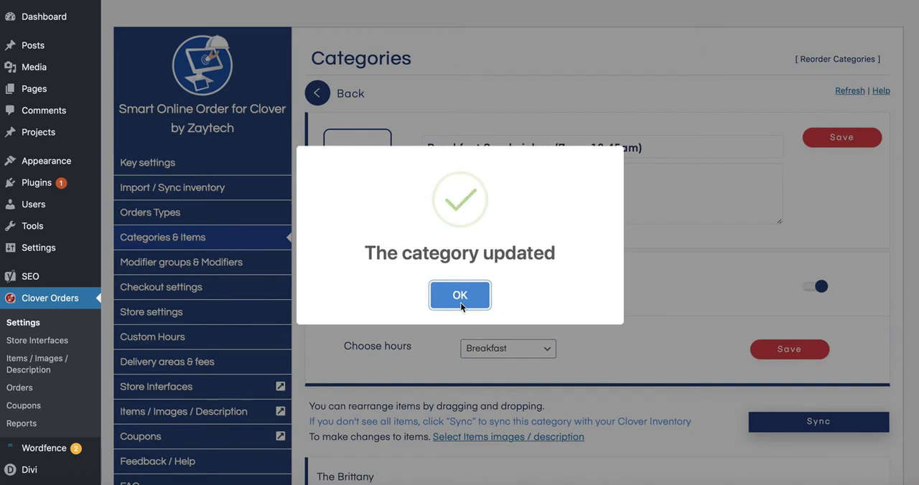
{"action": "left_click", "coordinate": [460, 299]}
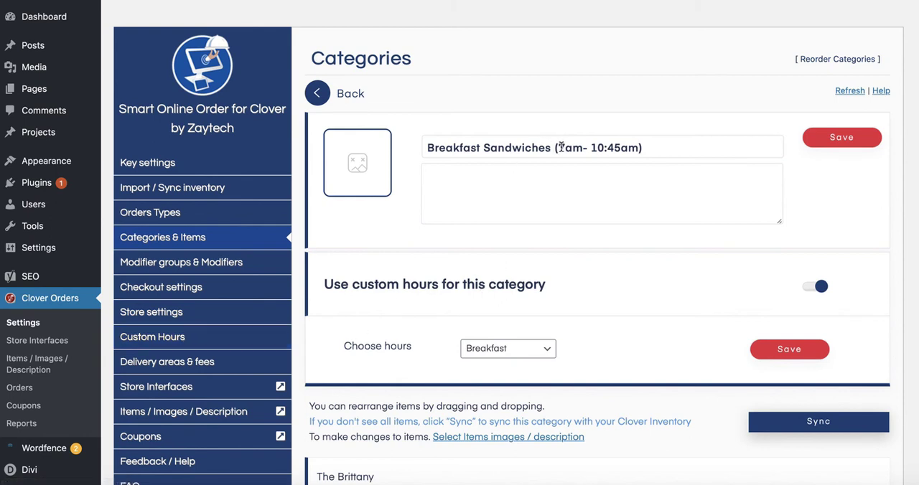
- Open the Breakfast Sides category's settings and paste the copied "7- 10:45" after its name
{"action": "left_click", "coordinate": [331, 96]}
{"action": "scroll", "coordinate": [518, 280], "scroll_direction": "down", "scroll_amount": 3}
{"action": "scroll", "coordinate": [519, 280], "scroll_direction": "down", "scroll_amount": 3}
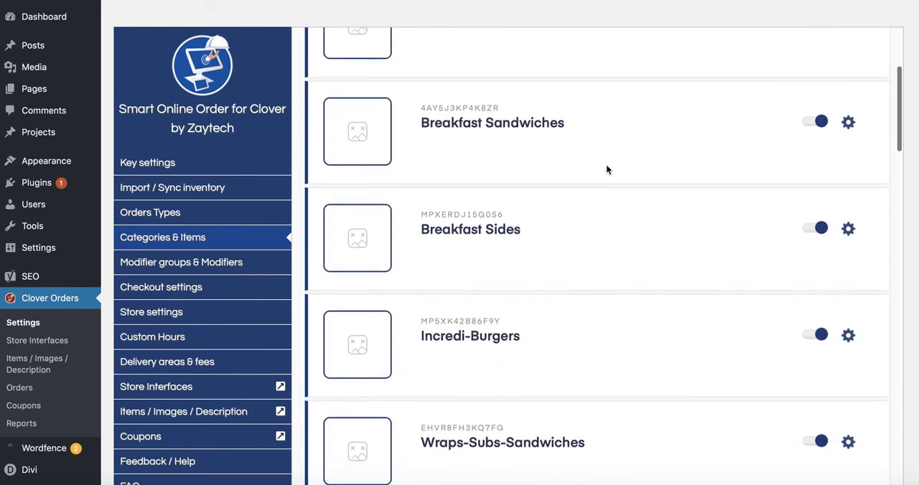
{"action": "left_click", "coordinate": [849, 230]}
{"action": "left_click", "coordinate": [521, 148]}
{"action": "right_click", "coordinate": [535, 148]}
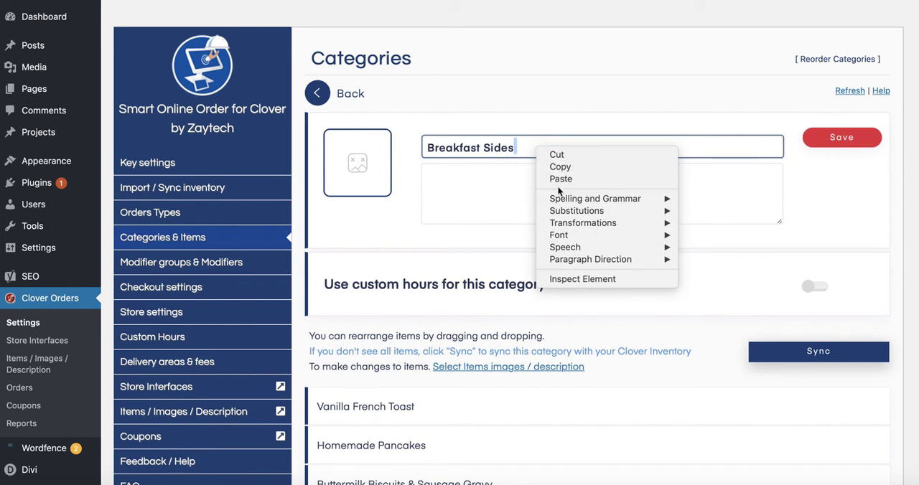
{"action": "left_click", "coordinate": [559, 181]}
- Complete the pasted times so the category name reads "Breakfast Sides (7am- 10:45am)"
{"action": "left_click", "coordinate": [521, 150]}
{"action": "type", "text": "am- 10:45"}
{"action": "left_click", "coordinate": [579, 148]}
{"action": "type", "text": "a,m"}
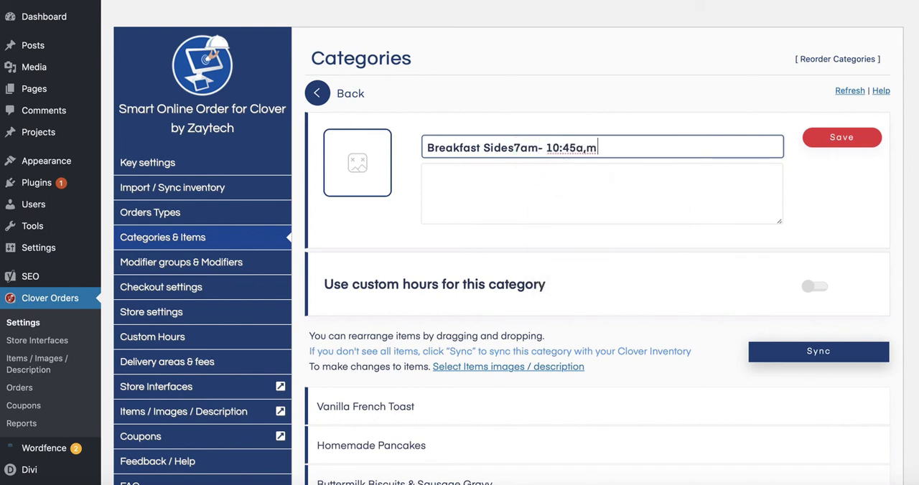
{"action": "left_click", "coordinate": [514, 148]}
{"action": "type", "text": "("}
{"action": "left_click", "coordinate": [596, 148]}
{"action": "key", "text": "BackSpace"}
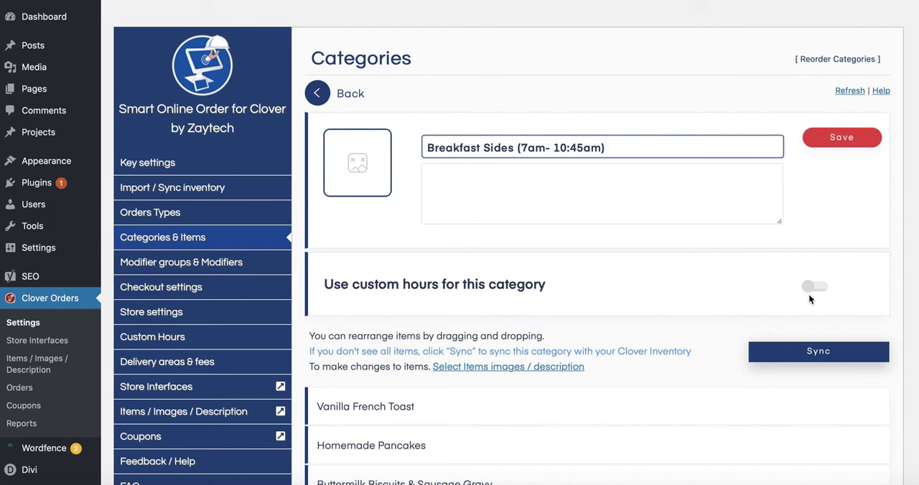
- Turn on custom hours for Breakfast Sides, choose Breakfast and save the choice
{"action": "left_click", "coordinate": [812, 288]}
{"action": "left_click", "coordinate": [496, 350]}
{"action": "left_click", "coordinate": [498, 365]}
{"action": "left_click", "coordinate": [767, 352]}
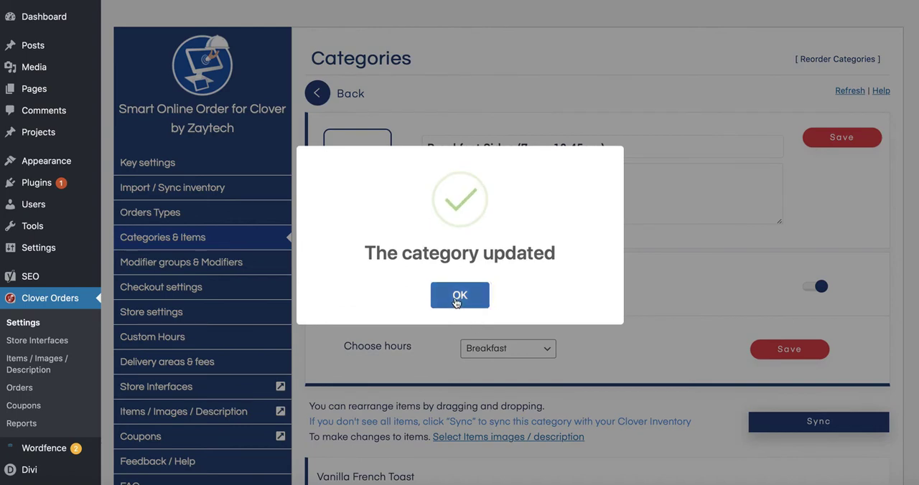
{"action": "left_click", "coordinate": [459, 296]}
- Return to the full categories list and look through it to check the names of the breakfast and lunch categories
{"action": "left_click", "coordinate": [194, 262]}
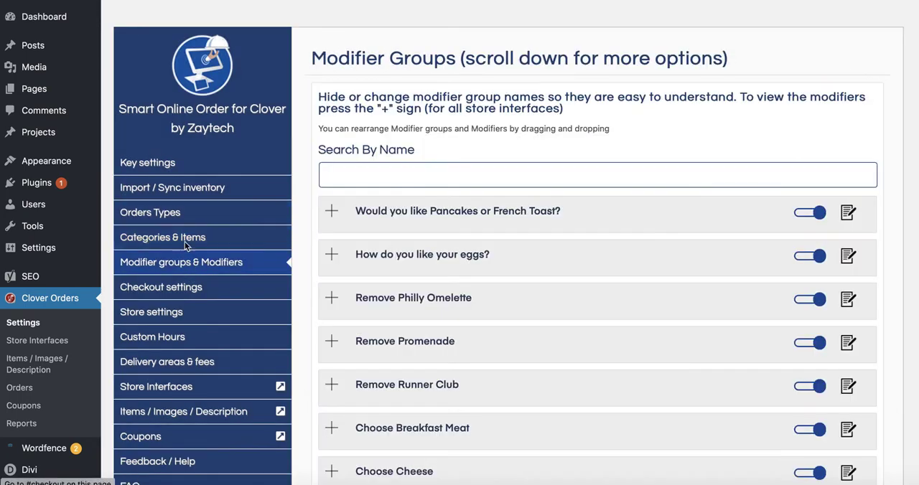
{"action": "left_click", "coordinate": [184, 241]}
{"action": "left_click", "coordinate": [317, 93]}
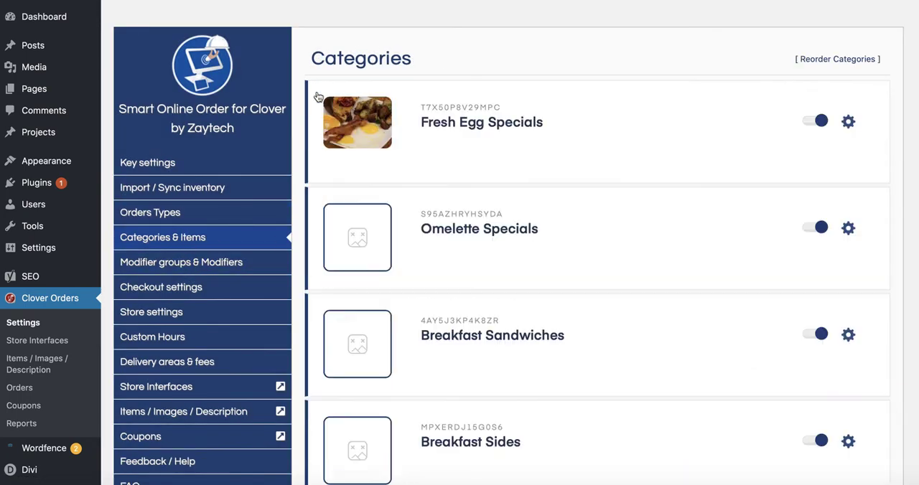
{"action": "scroll", "coordinate": [406, 215], "scroll_direction": "down", "scroll_amount": 4}
{"action": "scroll", "coordinate": [419, 266], "scroll_direction": "down", "scroll_amount": 2}
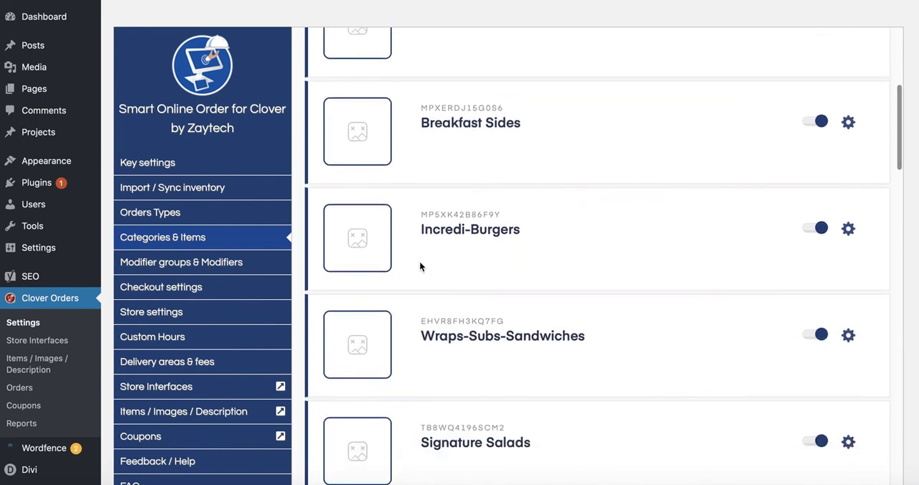
{"action": "scroll", "coordinate": [419, 267], "scroll_direction": "down", "scroll_amount": 5}
{"action": "scroll", "coordinate": [420, 265], "scroll_direction": "down", "scroll_amount": 10}
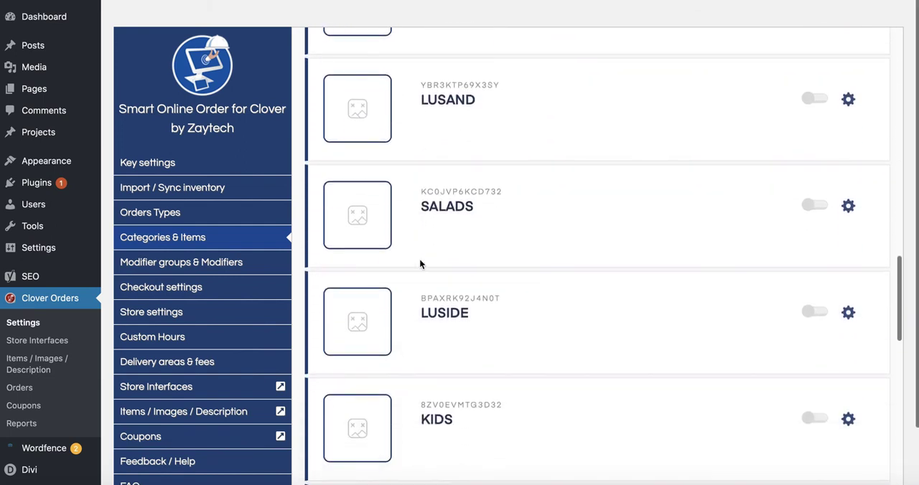
{"action": "scroll", "coordinate": [420, 264], "scroll_direction": "down", "scroll_amount": 20}
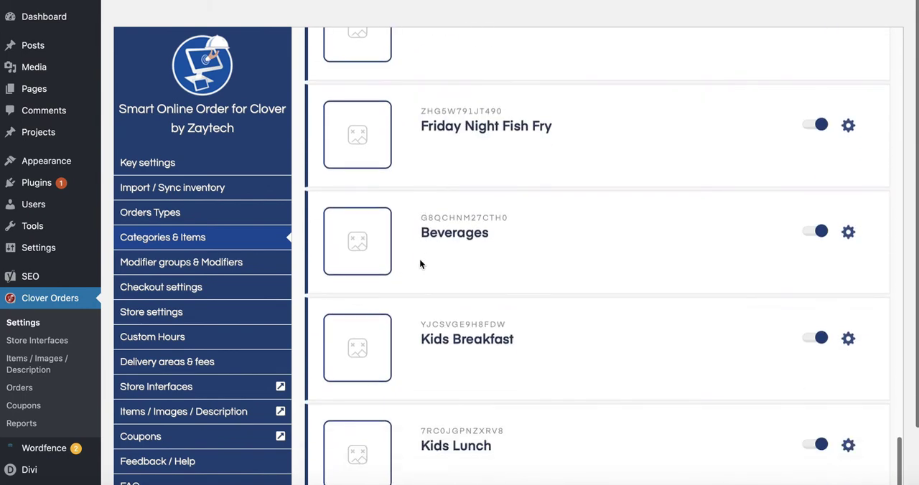
{"action": "scroll", "coordinate": [420, 263], "scroll_direction": "down", "scroll_amount": 2}
{"action": "scroll", "coordinate": [420, 263], "scroll_direction": "up", "scroll_amount": 15}
{"action": "scroll", "coordinate": [486, 248], "scroll_direction": "up", "scroll_amount": 13}
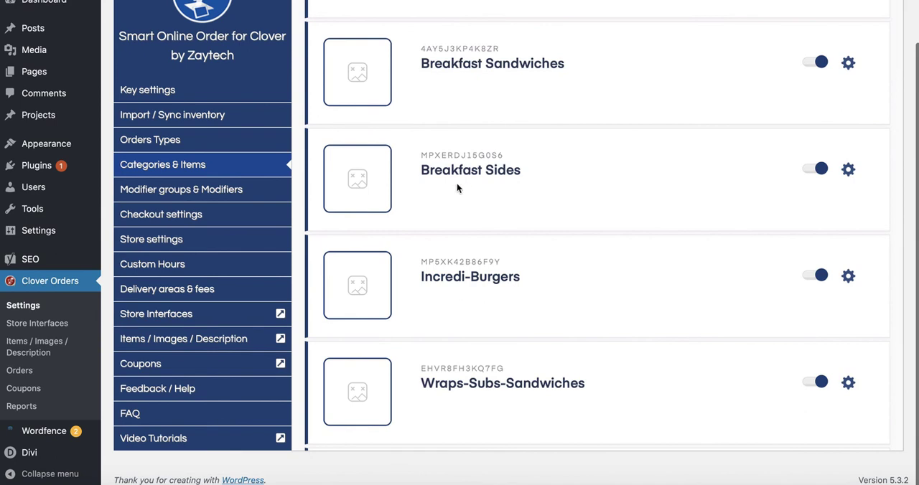
{"action": "scroll", "coordinate": [442, 78], "scroll_direction": "up", "scroll_amount": 3}
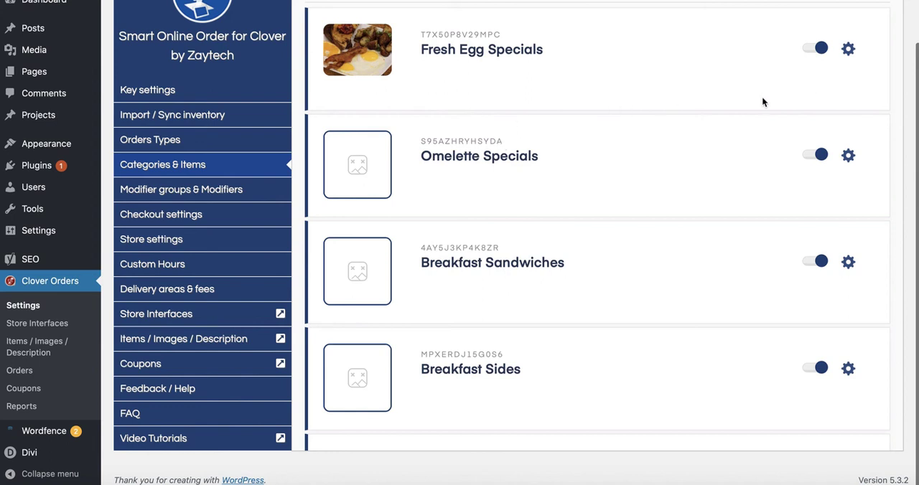
- Turn off custom hours for the Fresh Egg Specials category, try to save the category, and return to the categories list
{"action": "left_click", "coordinate": [847, 50]}
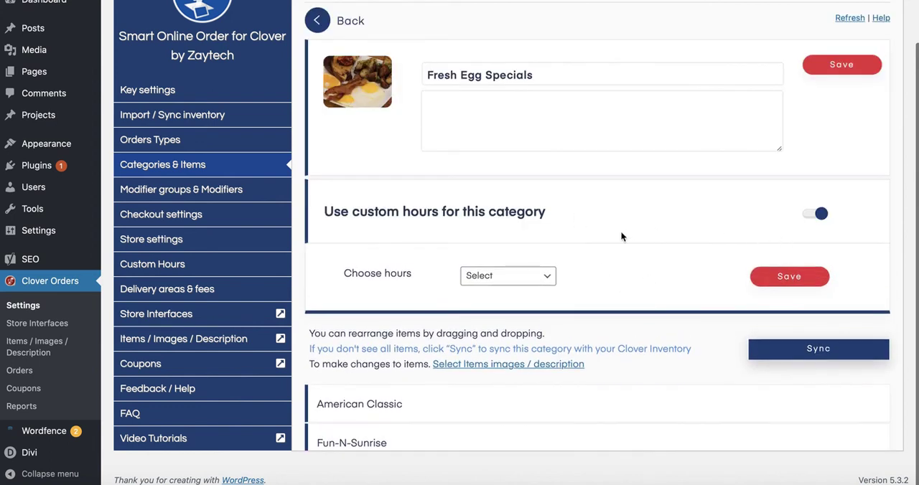
{"action": "left_click", "coordinate": [543, 284]}
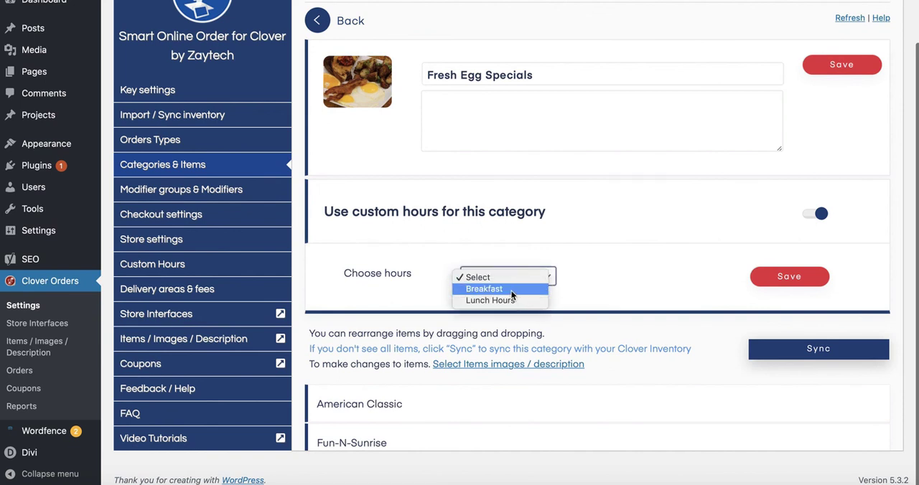
{"action": "left_click", "coordinate": [821, 213]}
{"action": "left_click", "coordinate": [818, 214]}
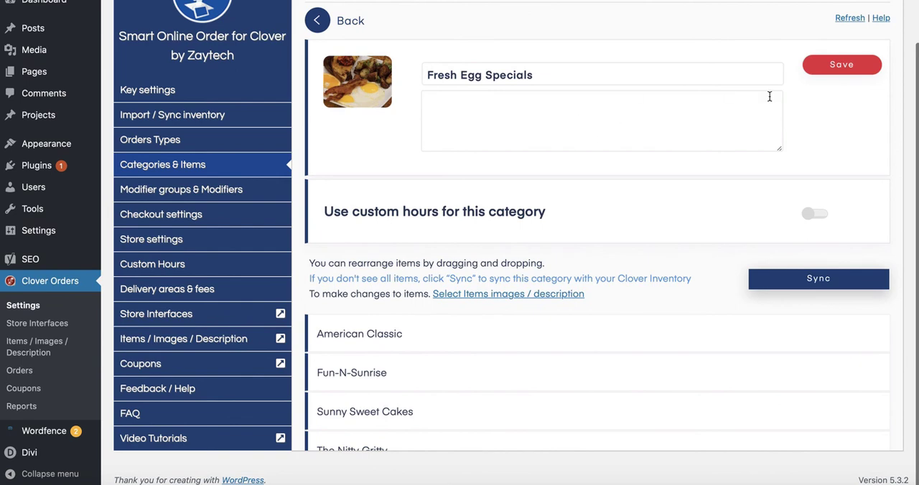
{"action": "left_click", "coordinate": [834, 72]}
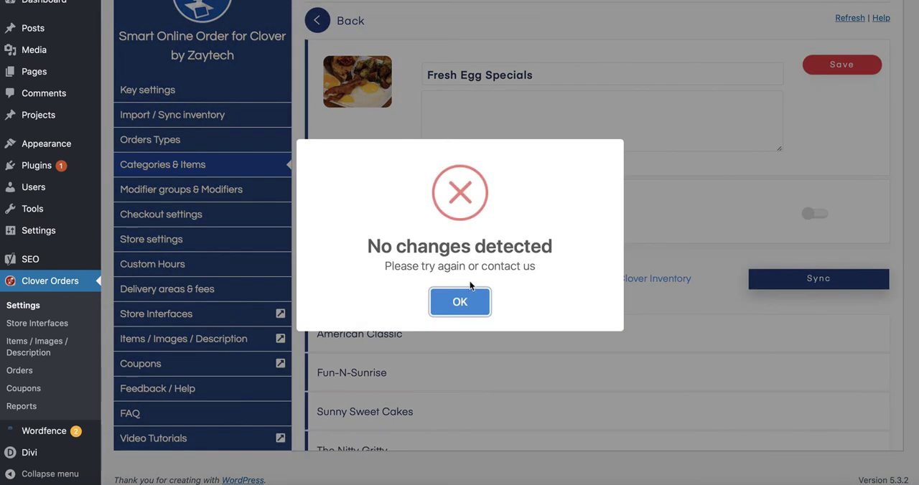
{"action": "left_click", "coordinate": [465, 300]}
{"action": "left_click", "coordinate": [318, 19]}
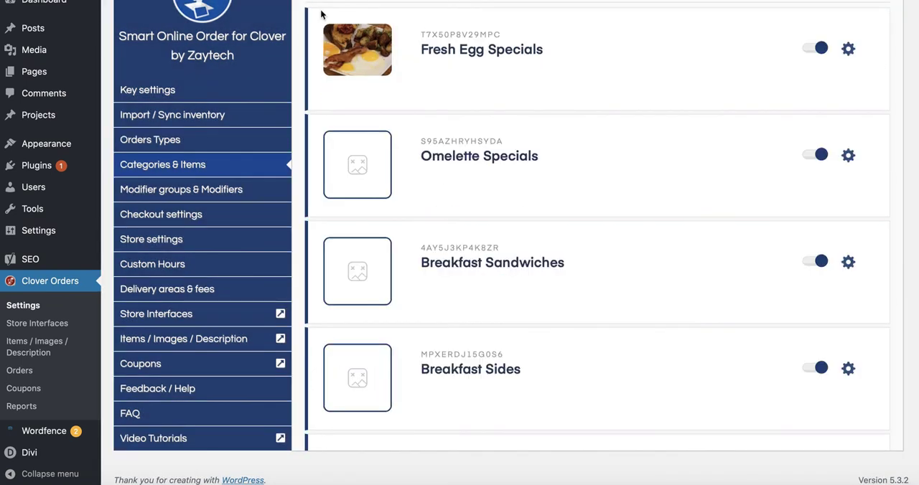
- Look through the categories list and the client's note to compare the breakfast and lunch categories with the requested time limits
{"action": "scroll", "coordinate": [544, 245], "scroll_direction": "down", "scroll_amount": 1}
{"action": "scroll", "coordinate": [544, 244], "scroll_direction": "up", "scroll_amount": 2}
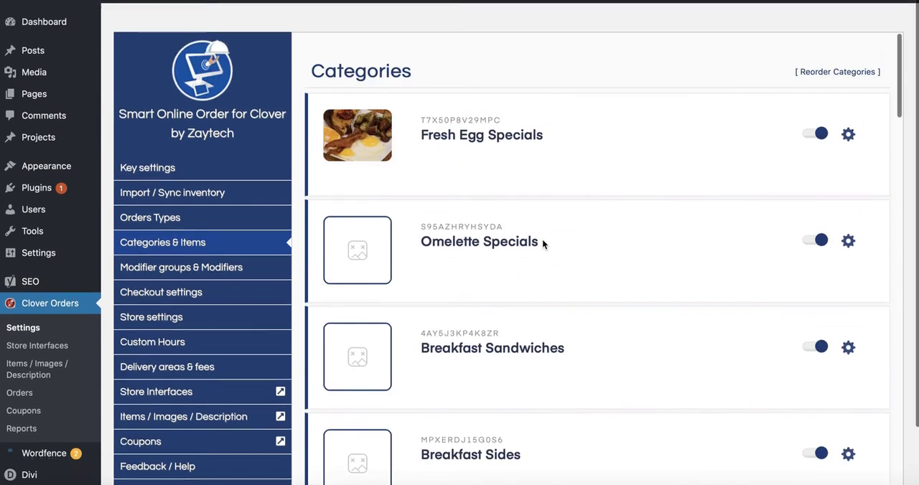
{"action": "scroll", "coordinate": [540, 280], "scroll_direction": "down", "scroll_amount": 2}
{"action": "left_click", "coordinate": [237, 479]}
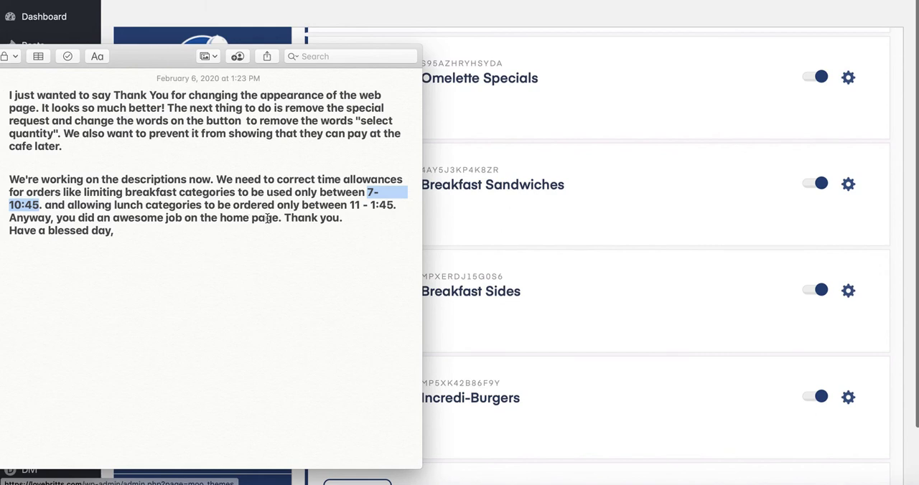
{"action": "left_click", "coordinate": [549, 245]}
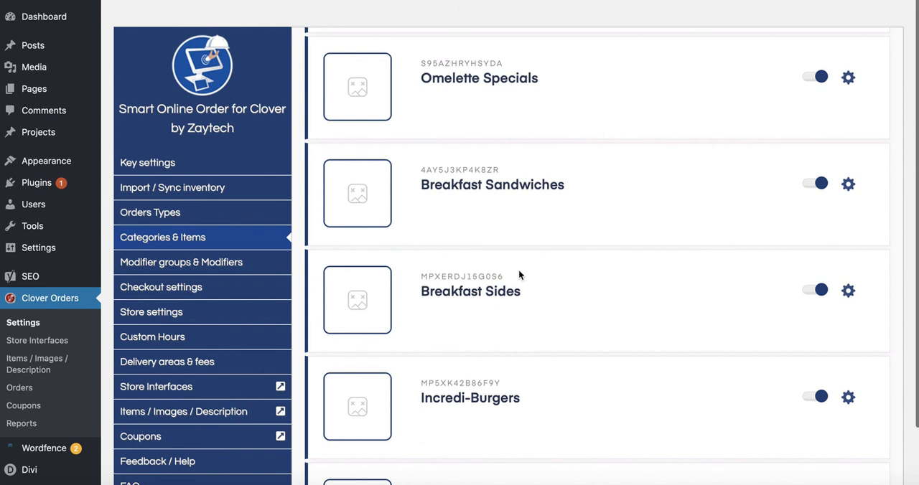
{"action": "scroll", "coordinate": [520, 294], "scroll_direction": "down", "scroll_amount": 1}
{"action": "scroll", "coordinate": [520, 297], "scroll_direction": "down", "scroll_amount": 1}
{"action": "scroll", "coordinate": [520, 297], "scroll_direction": "up", "scroll_amount": 1}
{"action": "scroll", "coordinate": [519, 298], "scroll_direction": "down", "scroll_amount": 5}
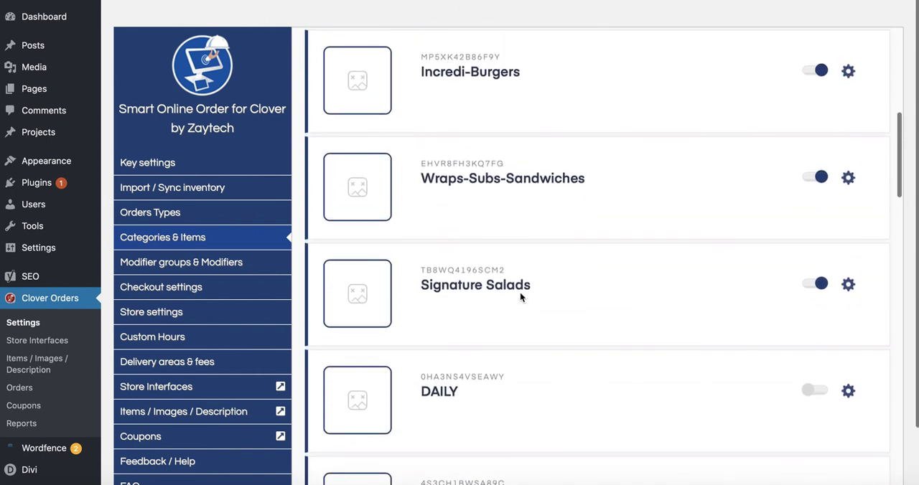
{"action": "scroll", "coordinate": [520, 294], "scroll_direction": "down", "scroll_amount": 4}
{"action": "scroll", "coordinate": [239, 350], "scroll_direction": "down", "scroll_amount": 2}
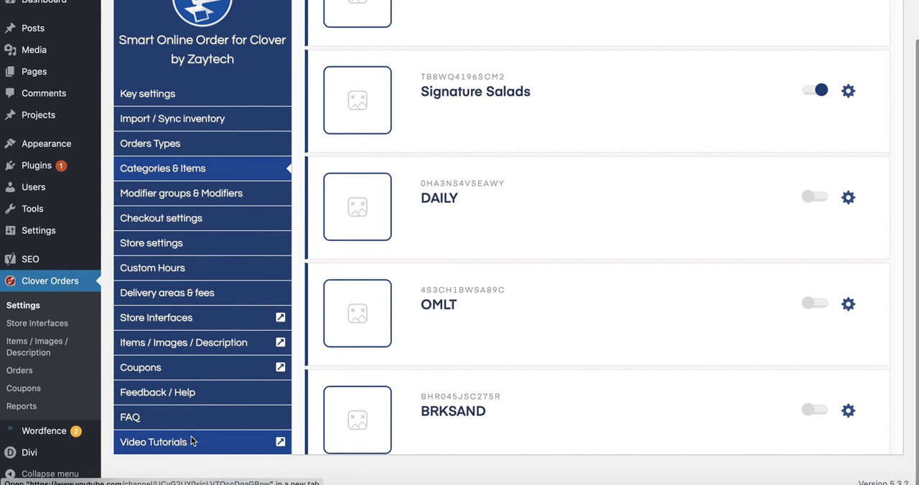
- Open the Smart Online Order support site from the plugin's help page, search for "hide" and open the "Hide an item" article
{"action": "left_click", "coordinate": [175, 399]}
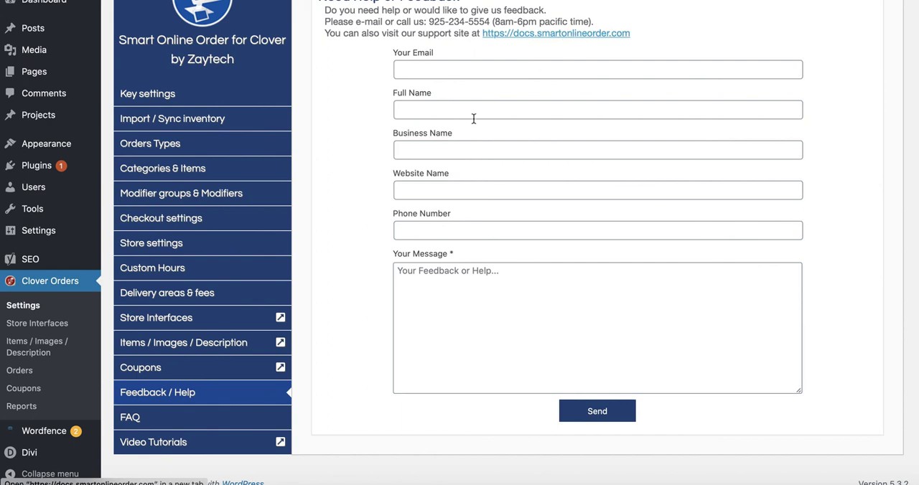
{"action": "left_click", "coordinate": [519, 33]}
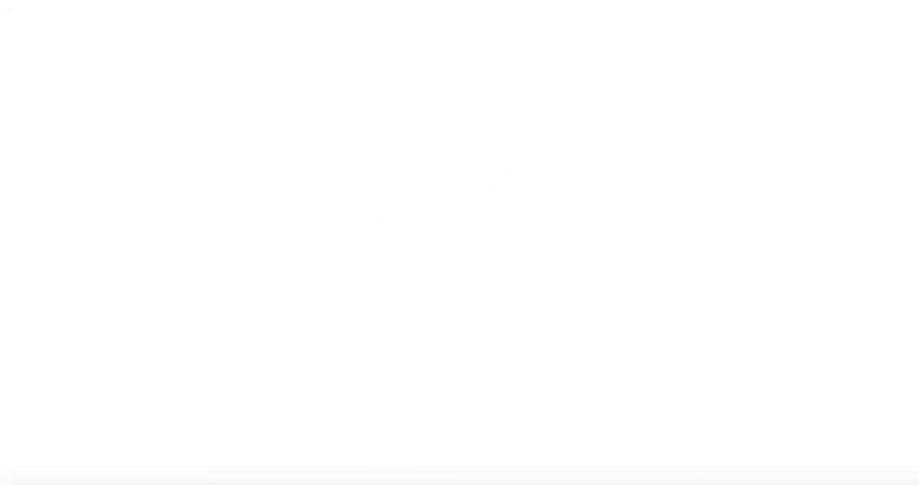
{"action": "left_click", "coordinate": [425, 142]}
{"action": "type", "text": "hide"}
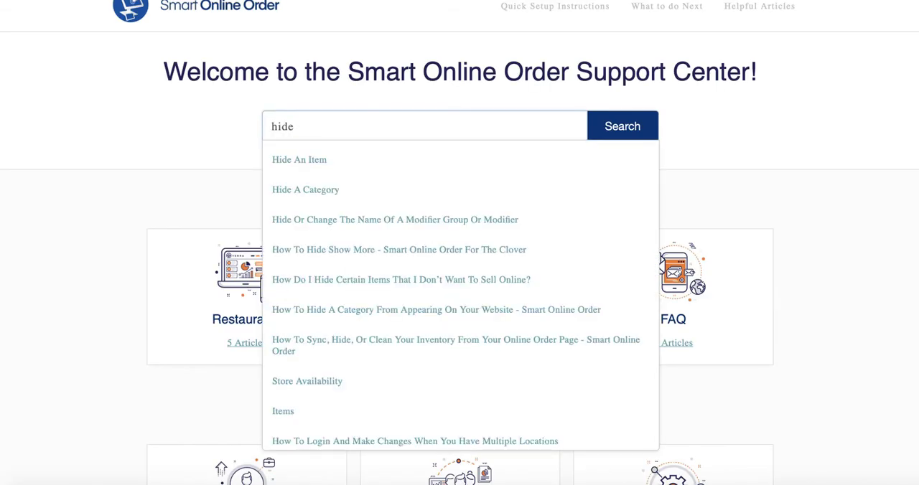
{"action": "left_click", "coordinate": [290, 165]}
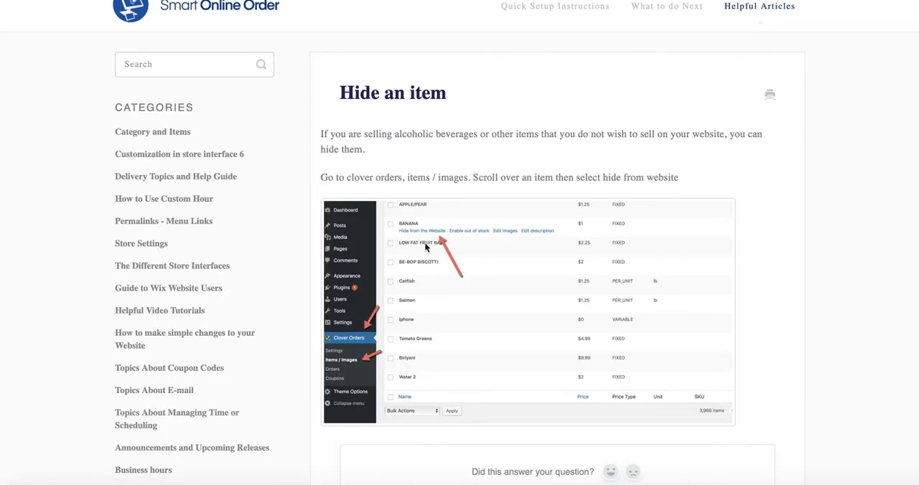
- Search the support articles for "hide" again and open the "Hide a category" article
{"action": "left_click", "coordinate": [243, 67]}
{"action": "type", "text": "hide"}
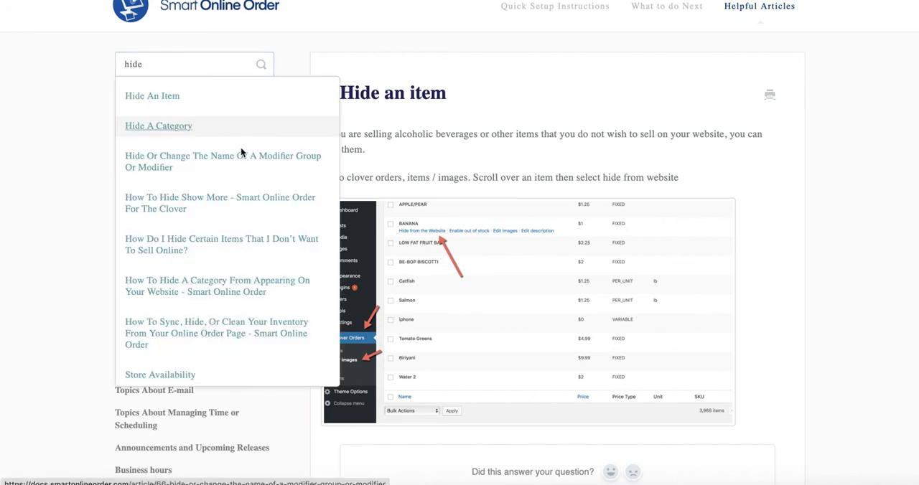
{"action": "key", "text": "Return"}
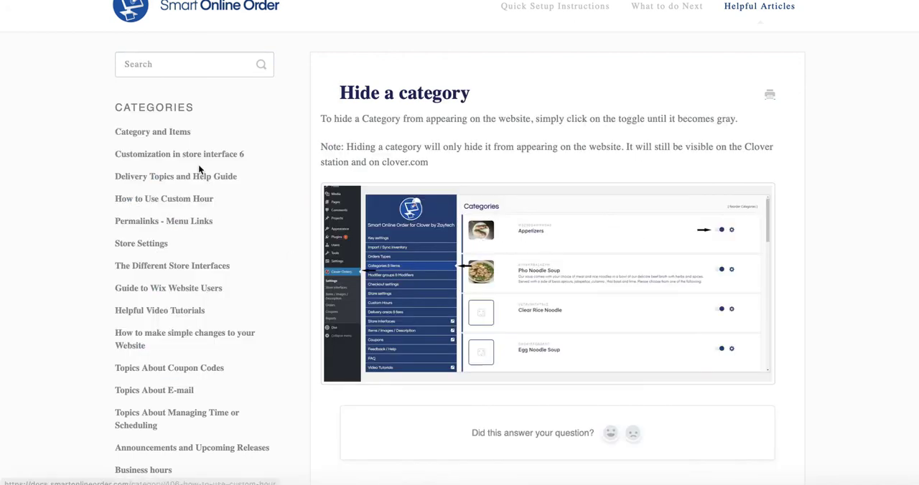
- Search the support articles for "custom hours" and open "Activating and Deactivating Custom Hours"
{"action": "type", "text": "custom"}
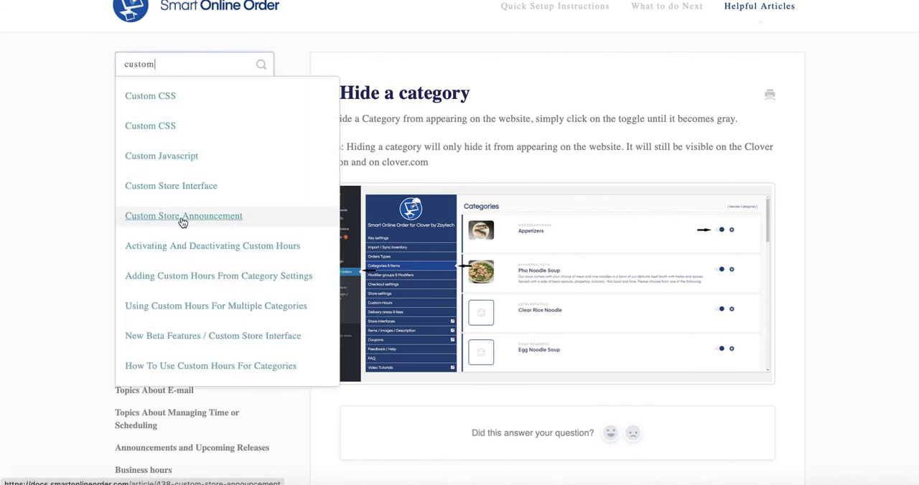
{"action": "type", "text": " hours"}
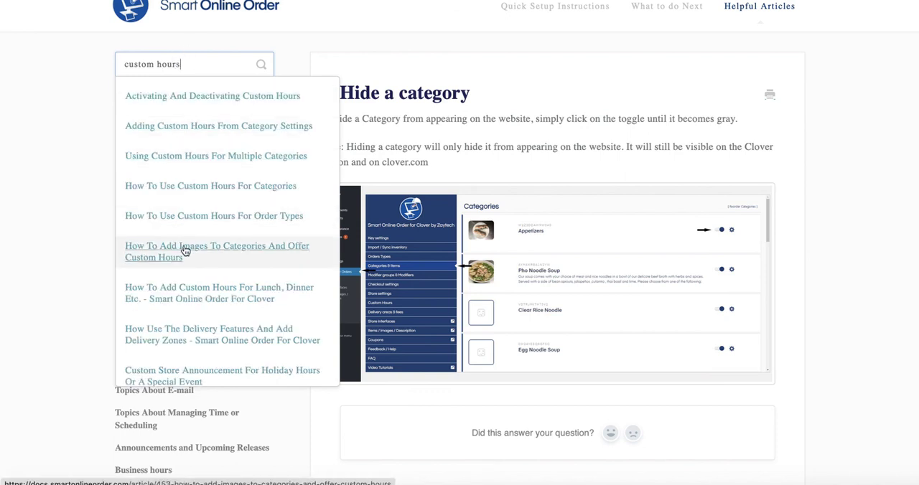
{"action": "left_click", "coordinate": [188, 108]}
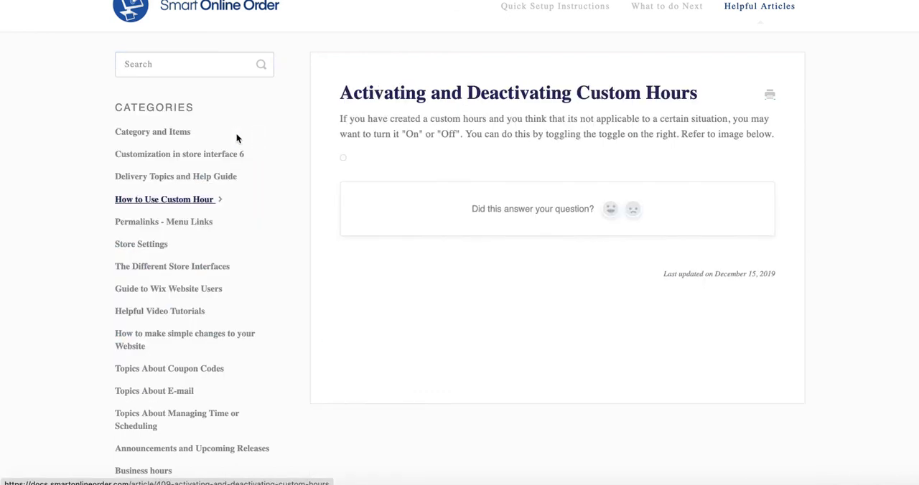